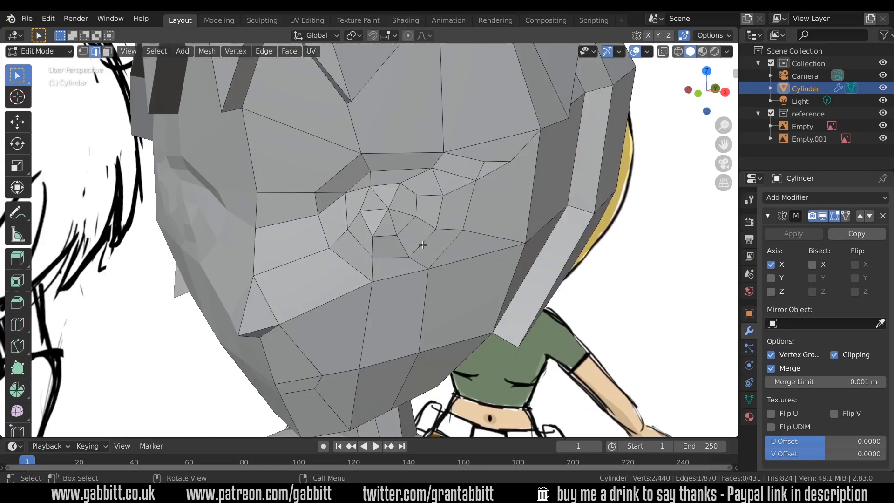
Switch to the Shading workspace and join the shader editor area into the 3D viewport.
left_click(406, 21)
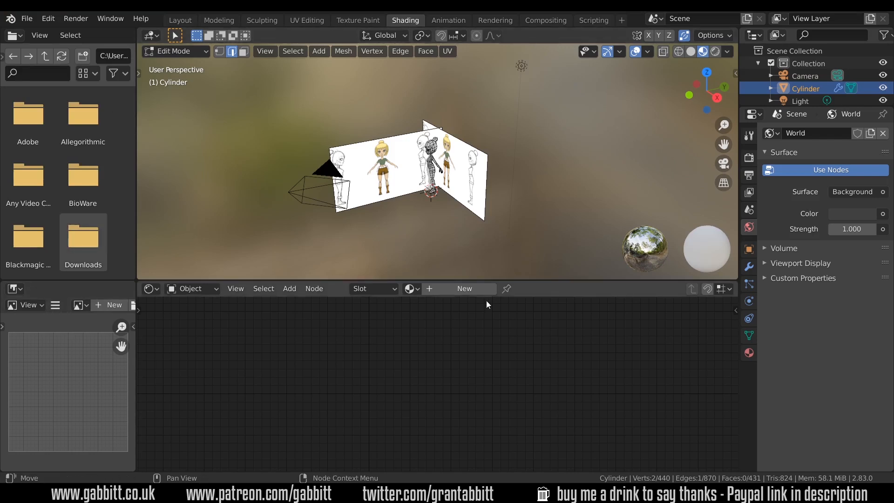
right_click(544, 278)
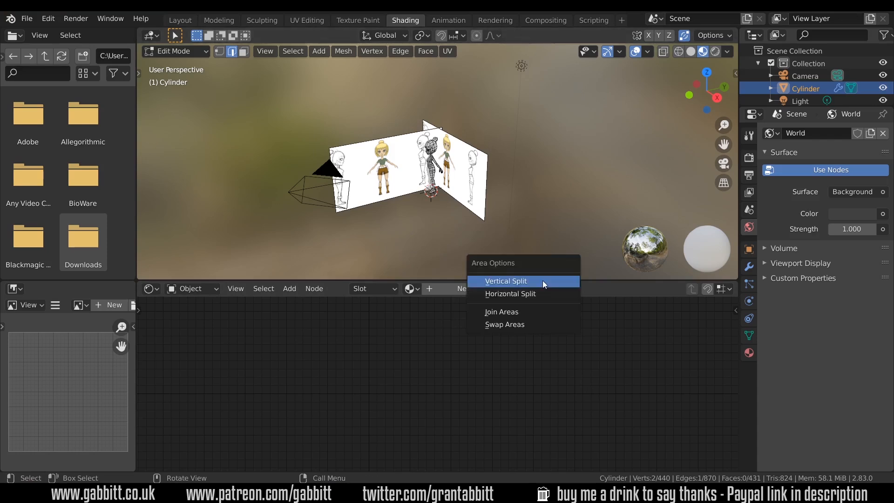
left_click(537, 311)
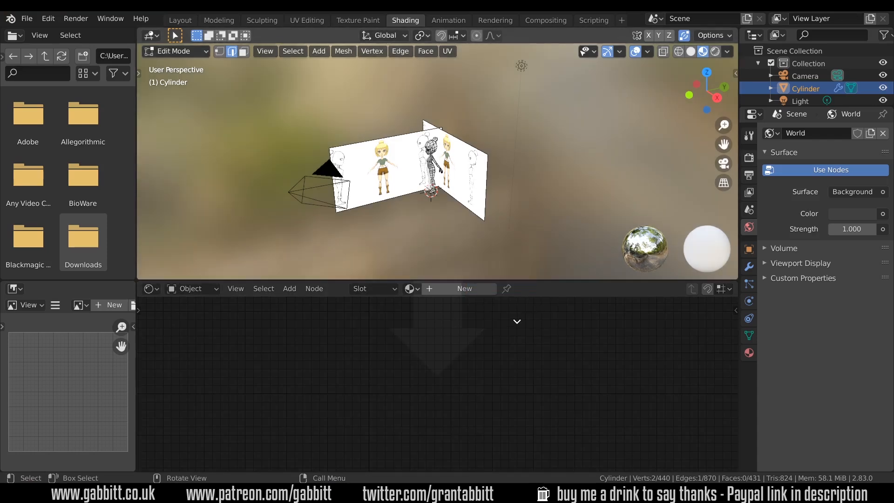
left_click(488, 353)
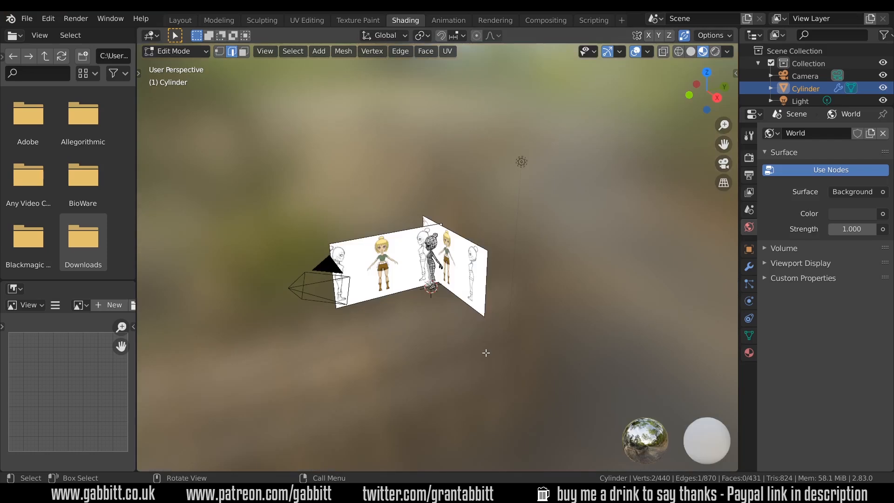
Widen the file browser area and join it with the image editor area beneath it.
left_click_drag(137, 252, 293, 252)
right_click(237, 281)
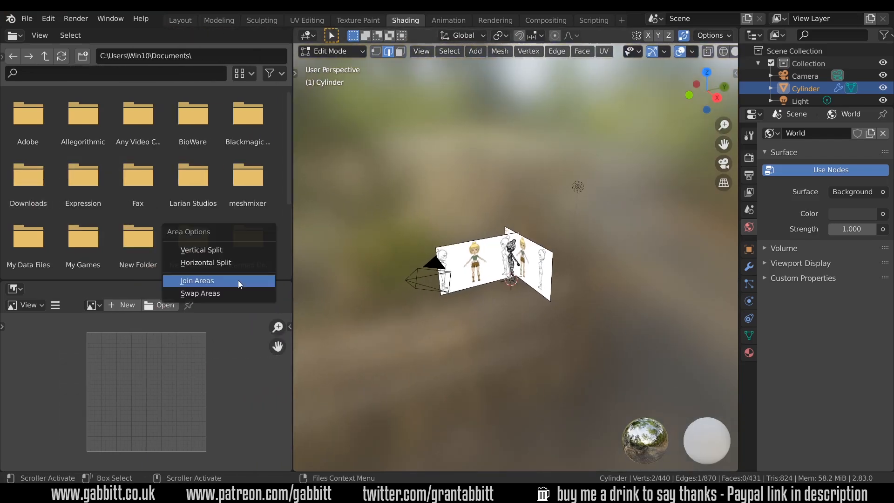
left_click(238, 280)
left_click(234, 315)
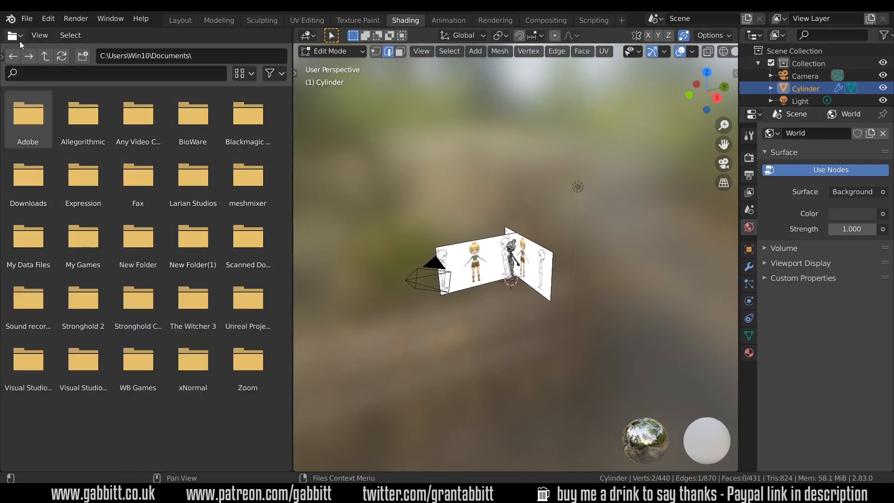
Change the left area into a Shader Editor, hide its sidebar and narrow it.
left_click(13, 35)
left_click(47, 122)
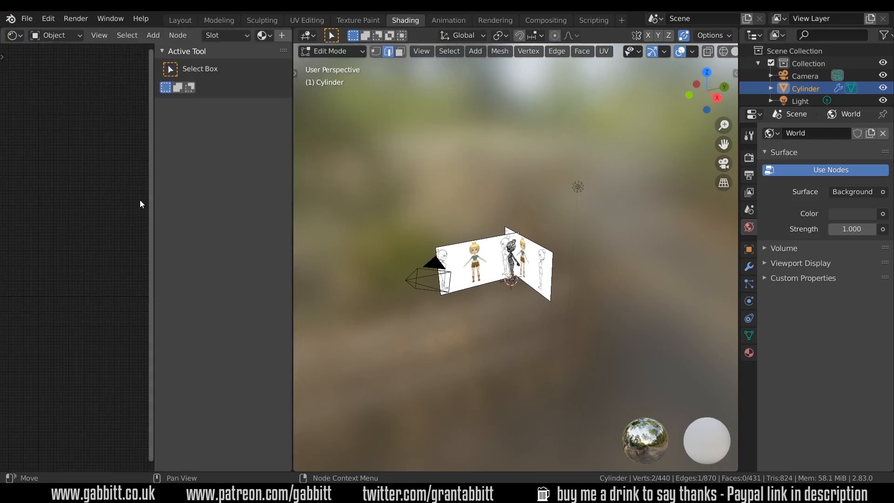
key("n")
left_click_drag(294, 223, 227, 223)
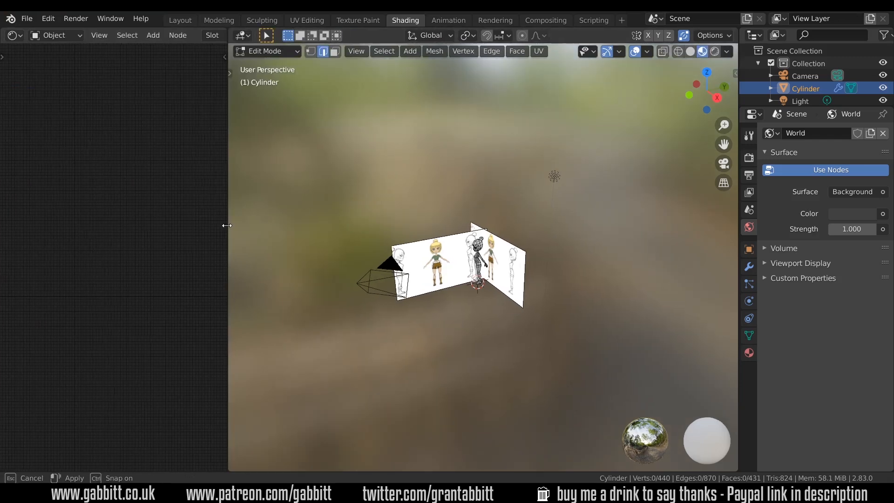
Zoom in on the character's head and hide the reference collection in the viewport.
left_click(494, 306)
scroll(493, 306, "up", 10)
scroll(487, 307, "down", 2)
middle_click_drag(440, 396, 498, 378)
middle_click_drag(512, 121, 523, 206, "shift")
scroll(524, 206, "up", 3)
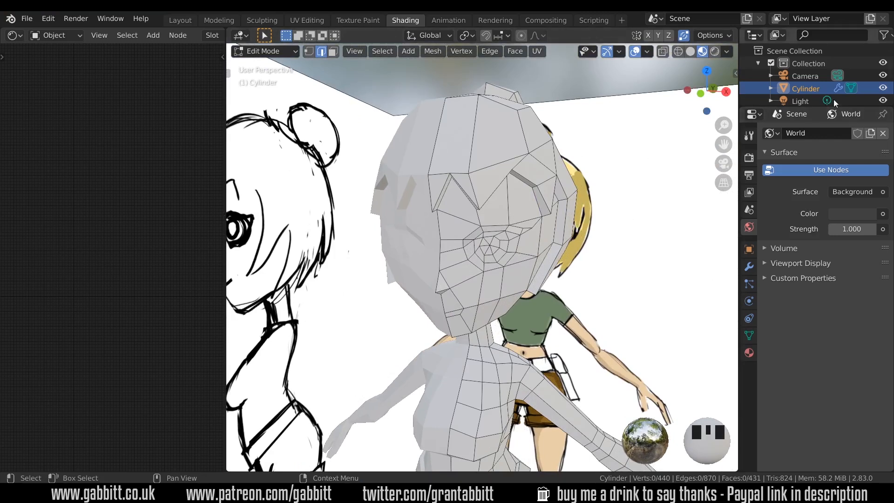
scroll(835, 80, "down", 2)
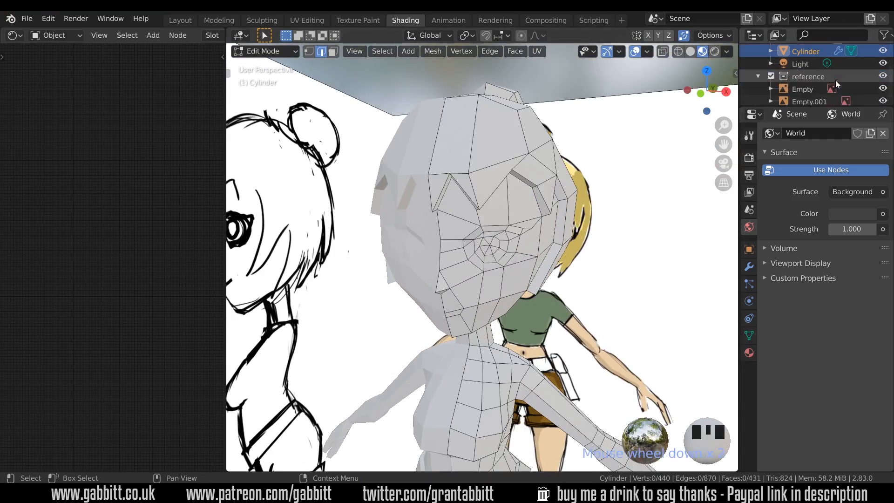
left_click(883, 75)
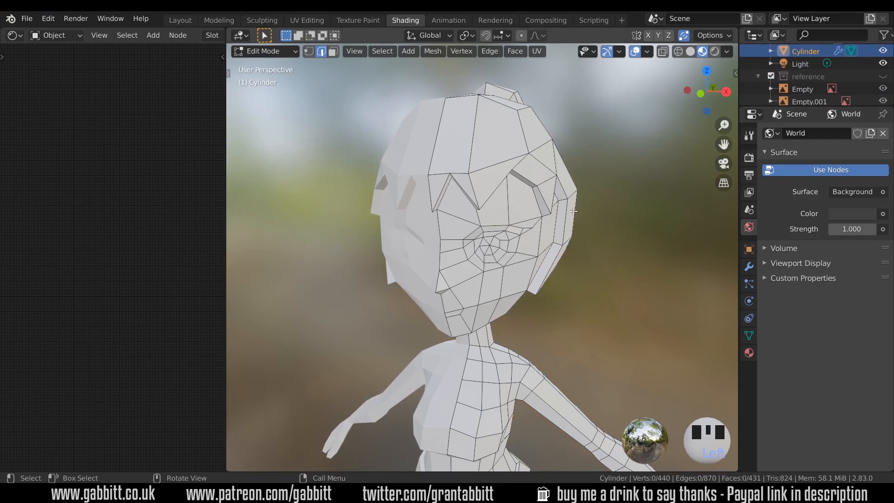
Set the Material Preview world opacity to 0 in the viewport shading options.
left_click(727, 52)
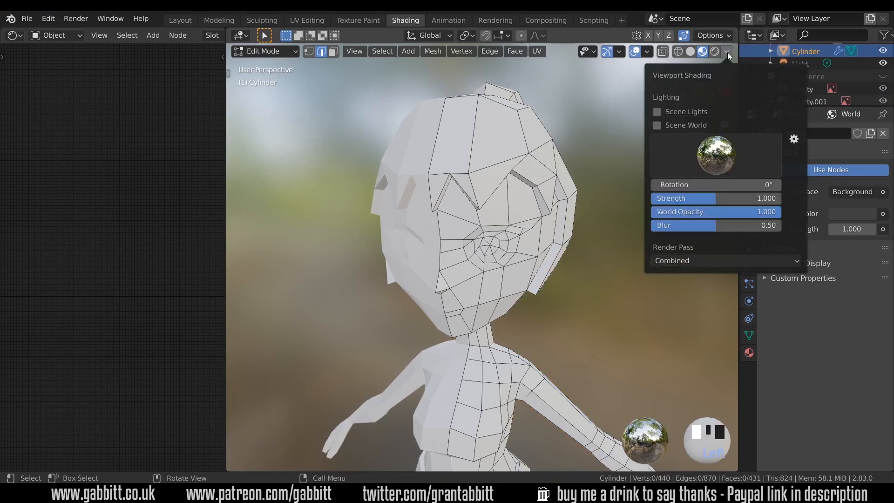
left_click_drag(772, 212, 657, 213)
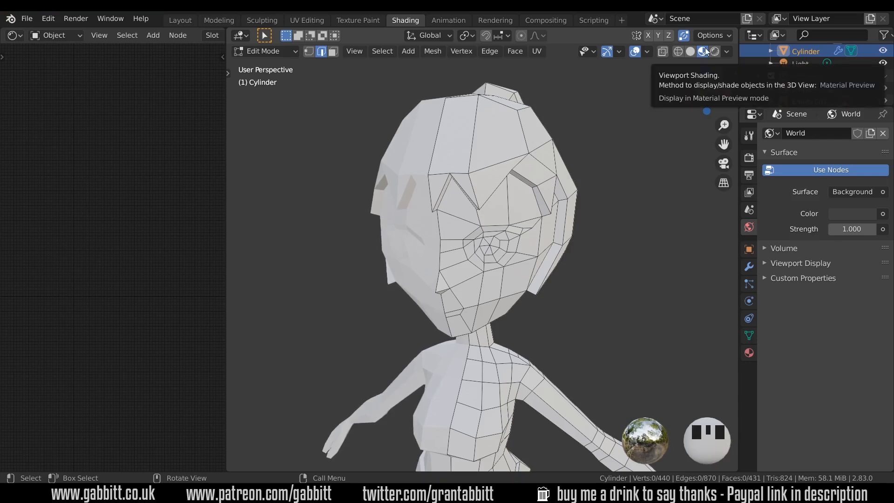
key("n")
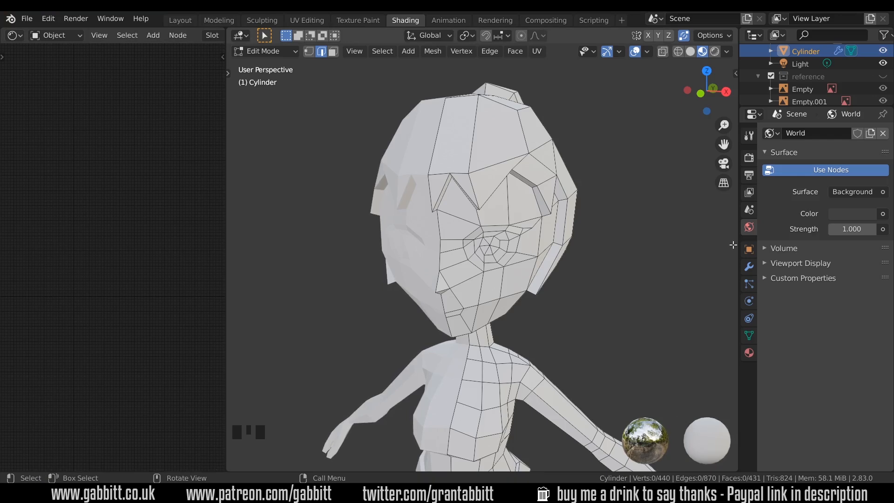
Open the cylinder's material properties and create a new material.
left_click(753, 353)
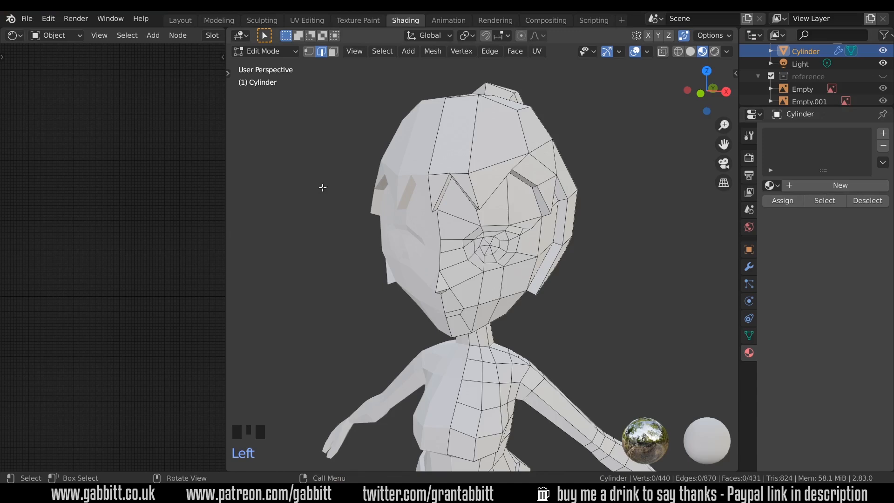
middle_click_drag(178, 36, 30, 37)
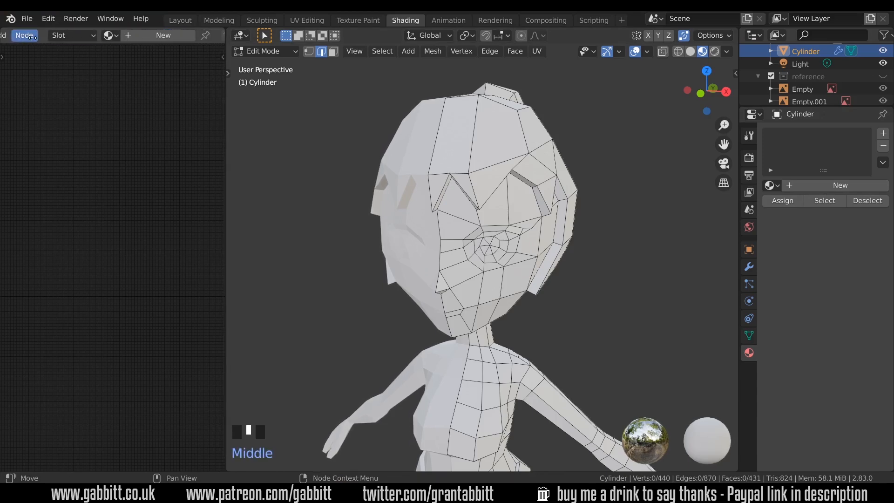
left_click(827, 186)
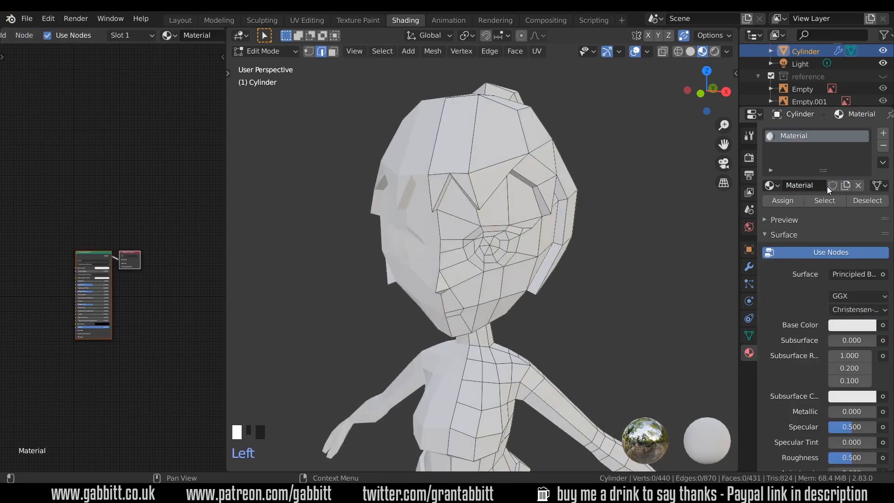
Set the Principled BSDF Roughness to 0.905 in the shader editor.
scroll(104, 316, "up", 14)
middle_click_drag(104, 316, 122, 237)
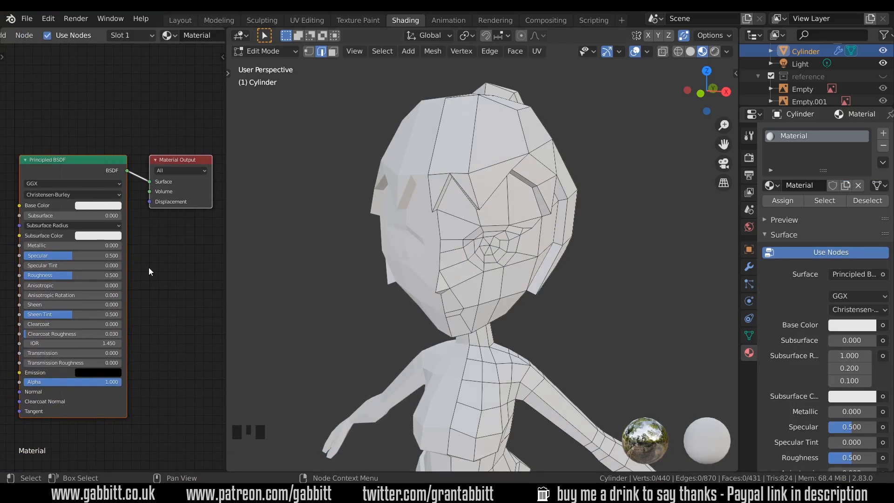
left_click_drag(76, 276, 112, 276)
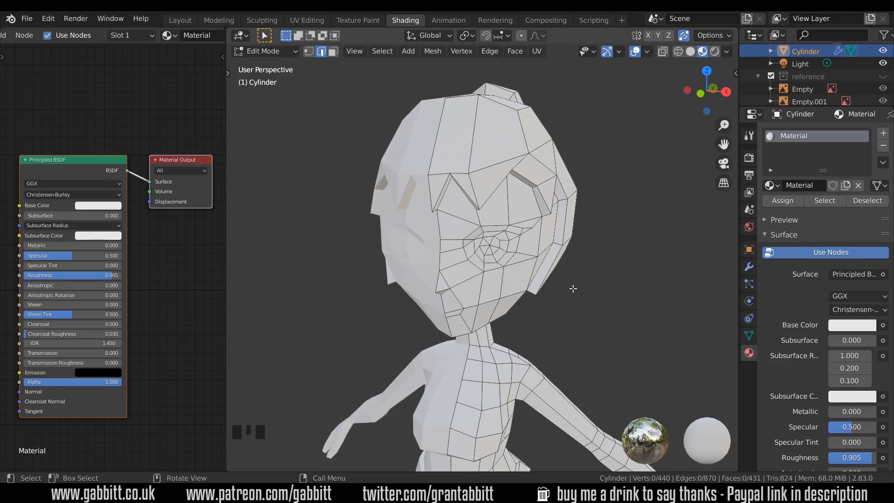
Switch to face select mode and circle-select the small faces at the centre of the eye.
scroll(498, 257, "up", 3)
scroll(498, 258, "down", 1)
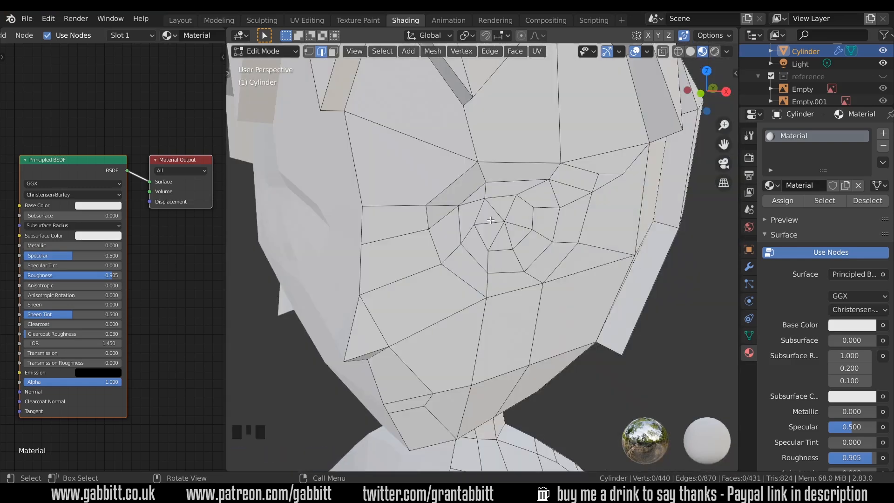
key("c")
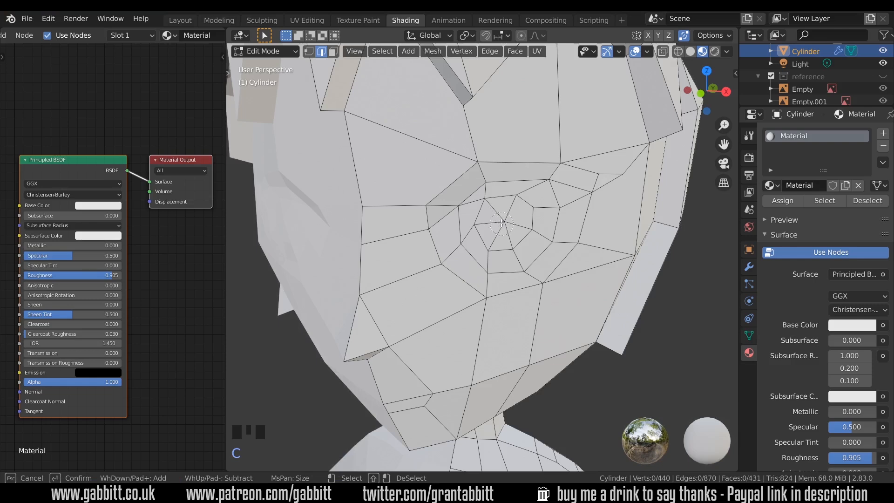
left_click_drag(501, 224, 506, 223)
right_click(502, 217)
key("3")
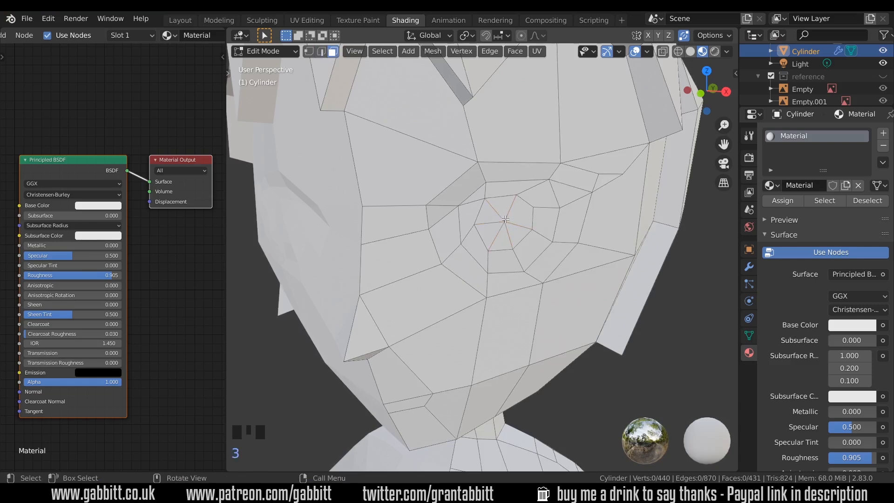
key("c")
left_click(505, 221)
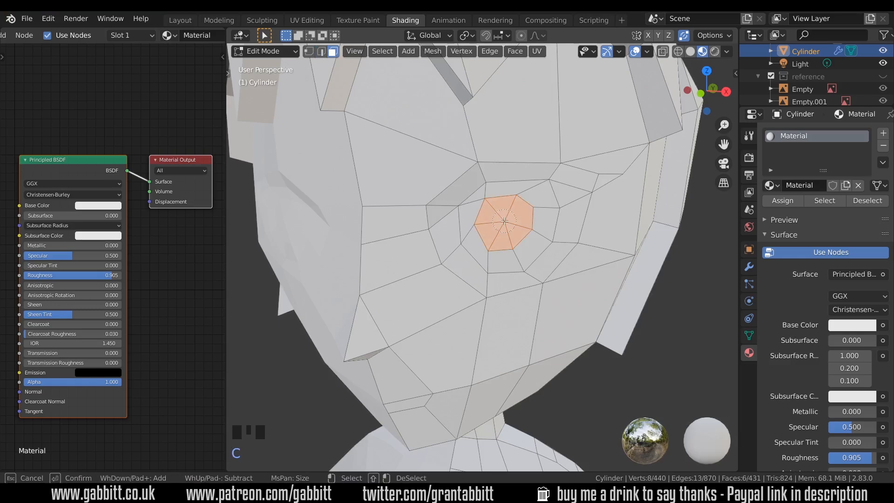
right_click(505, 220)
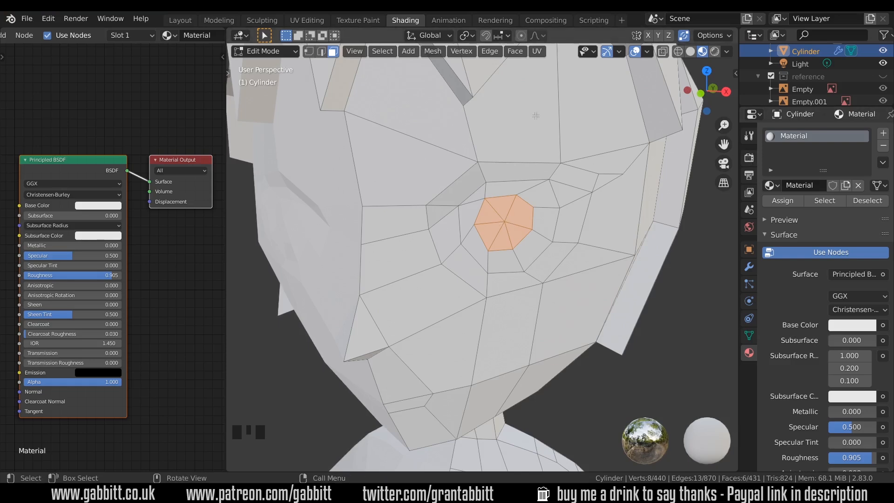
Undo the Roughness change.
key("ctrl+z")
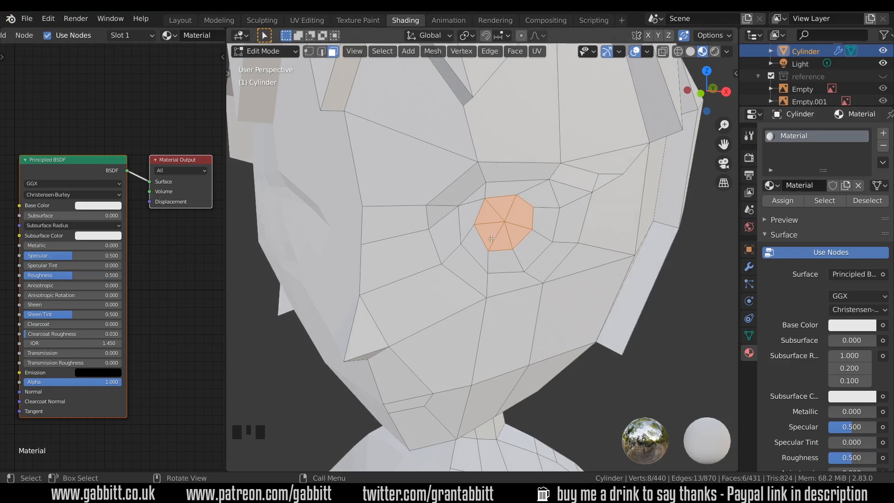
Add a second material slot with a new material named pupil.
left_click(884, 133)
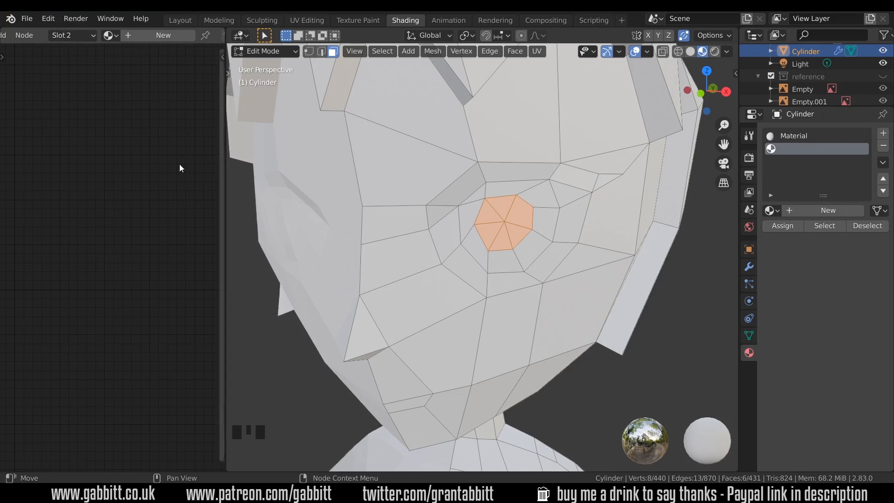
left_click(831, 213)
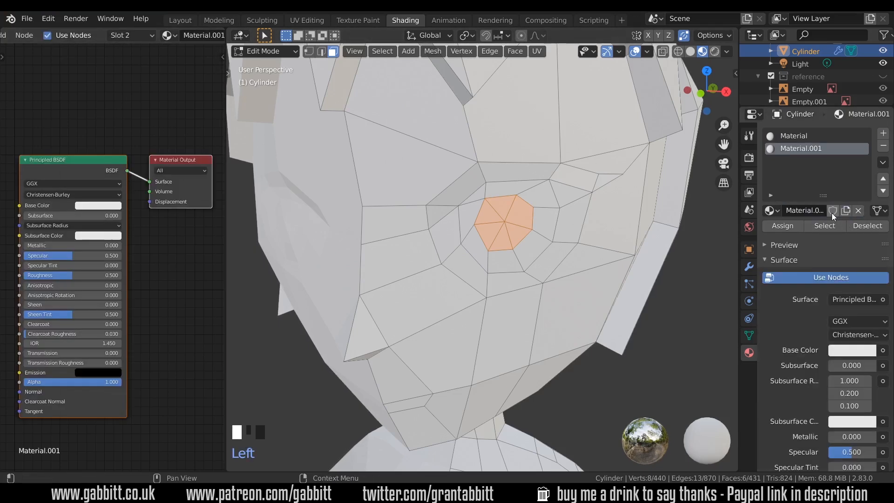
left_click(818, 212)
type("pupil")
key("Return")
Set the pupil material's base colour to black and assign it to the selected eye faces.
left_click(845, 353)
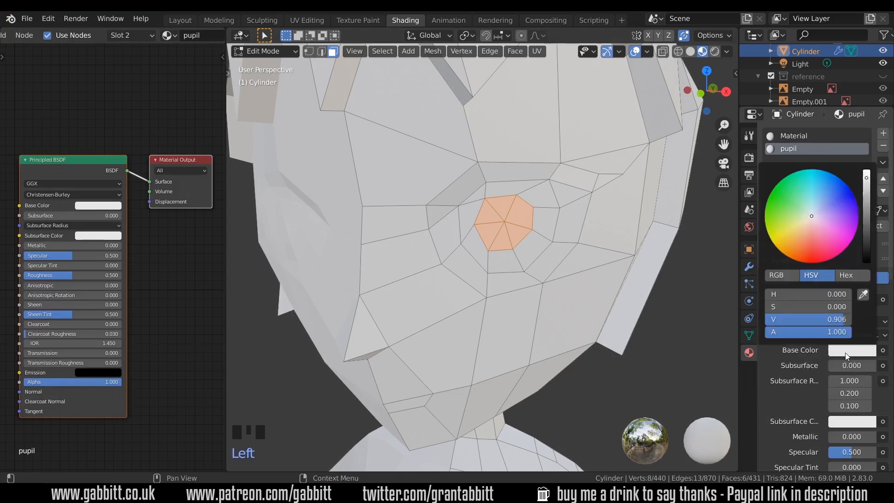
left_click_drag(867, 197, 867, 262)
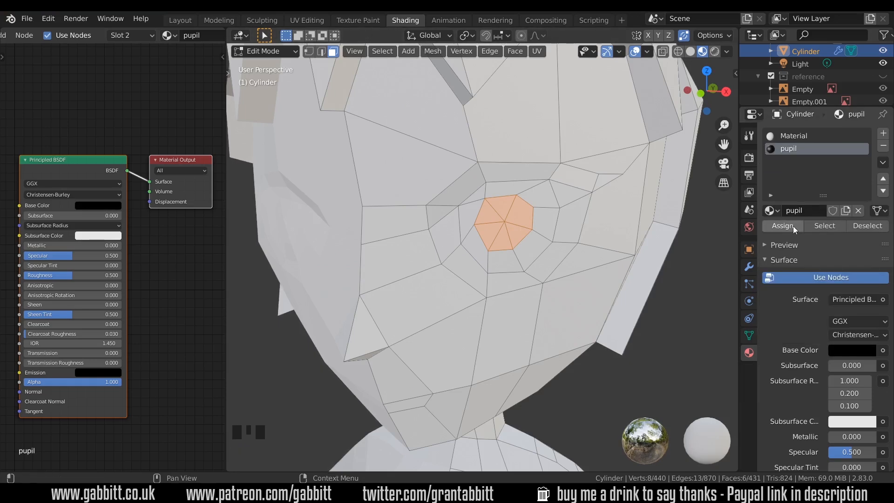
left_click(793, 225)
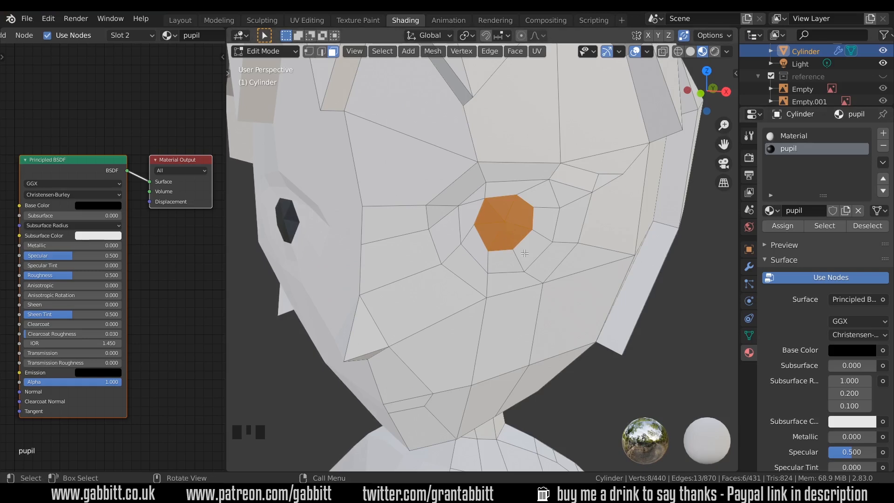
Select the ring of faces surrounding the pupil.
left_click(485, 243, "alt")
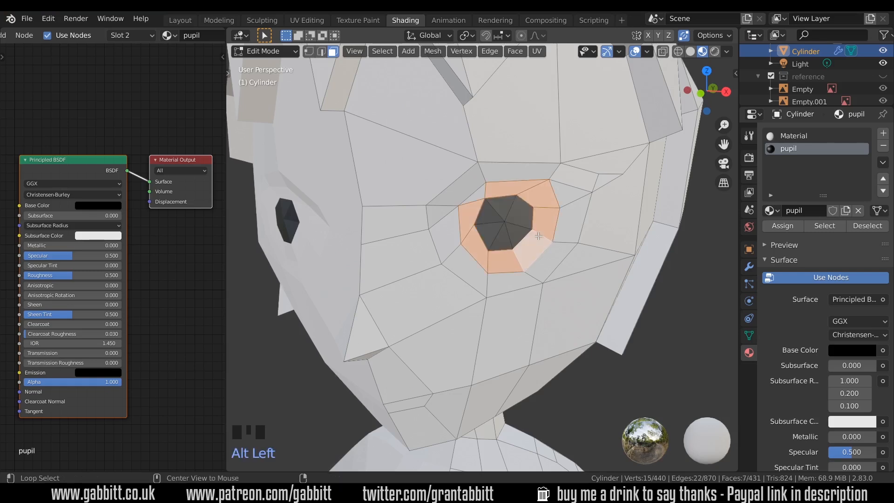
left_click(479, 196, "shift")
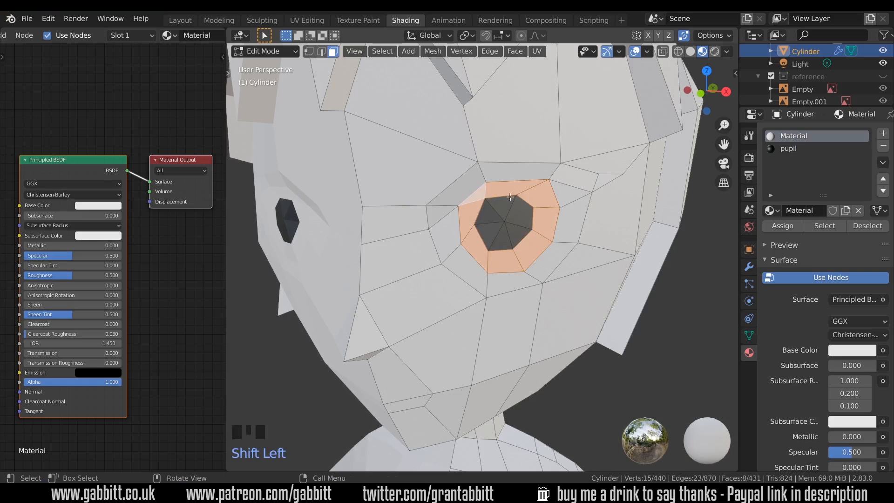
Add a third material slot with a new material named iris.
left_click(887, 135)
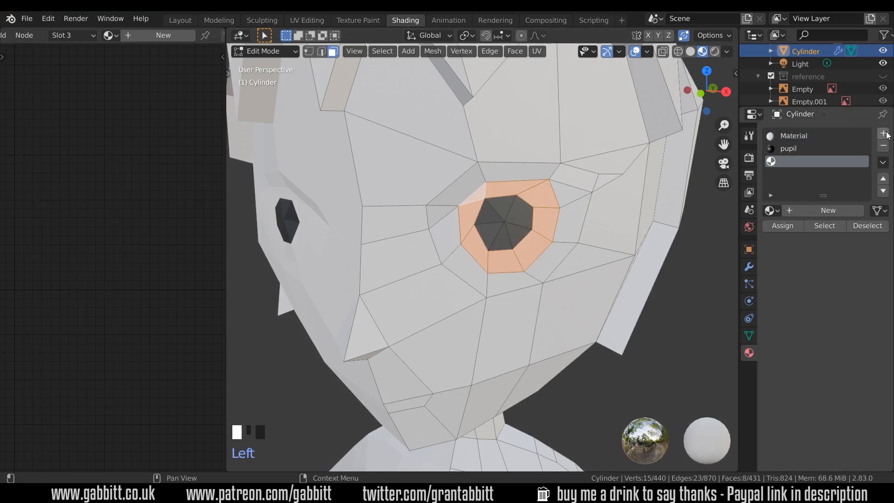
left_click(828, 211)
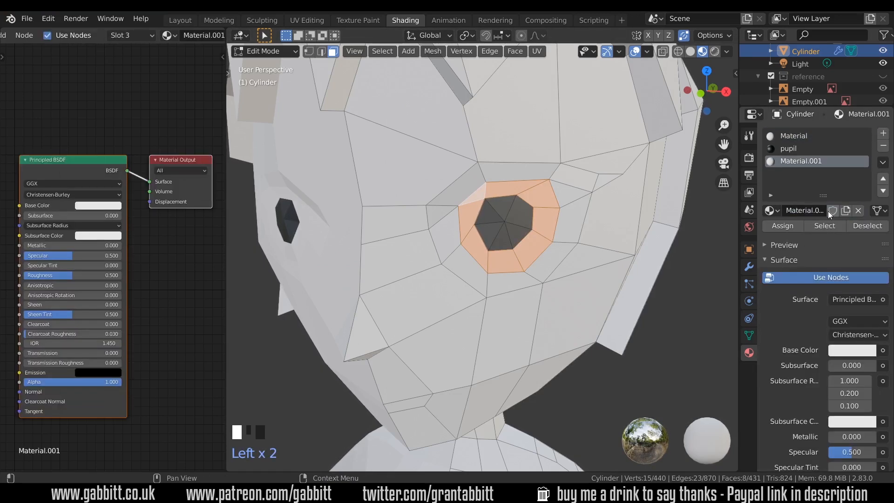
double_click(832, 162)
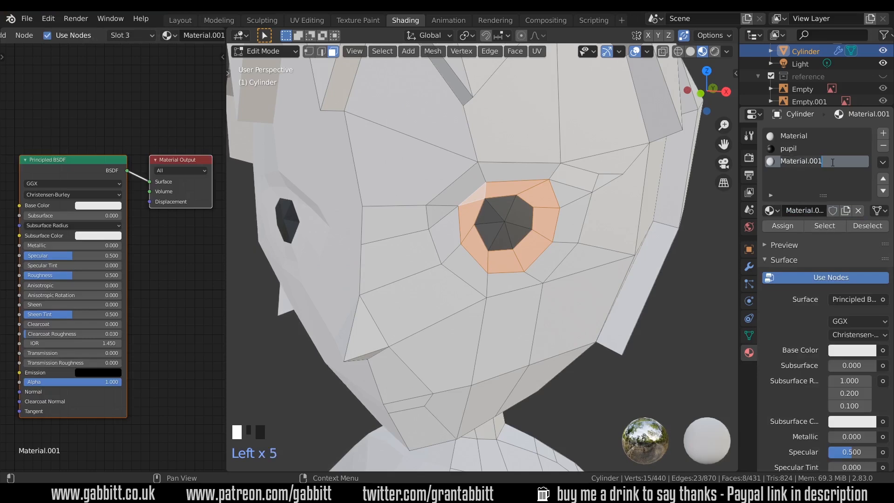
type("iris")
key("Return")
Set the iris material's base colour to light blue and assign it to the selected ring of faces.
left_click(852, 349)
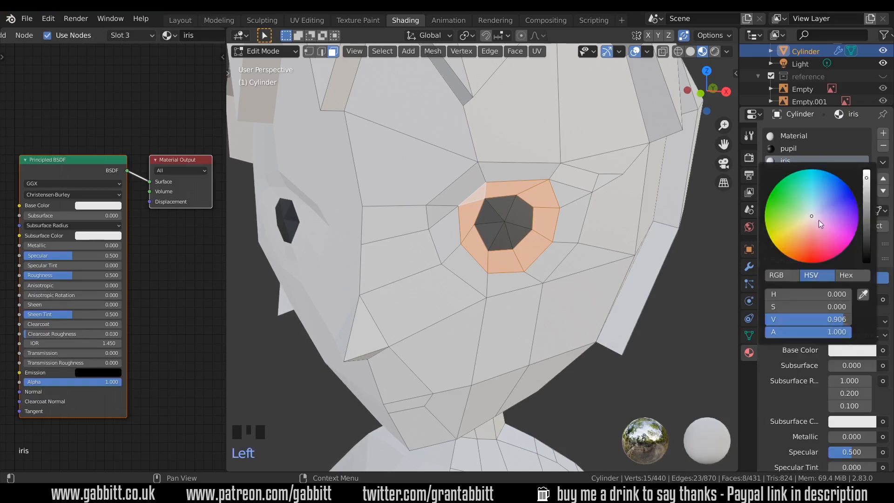
left_click(822, 204)
left_click(790, 227)
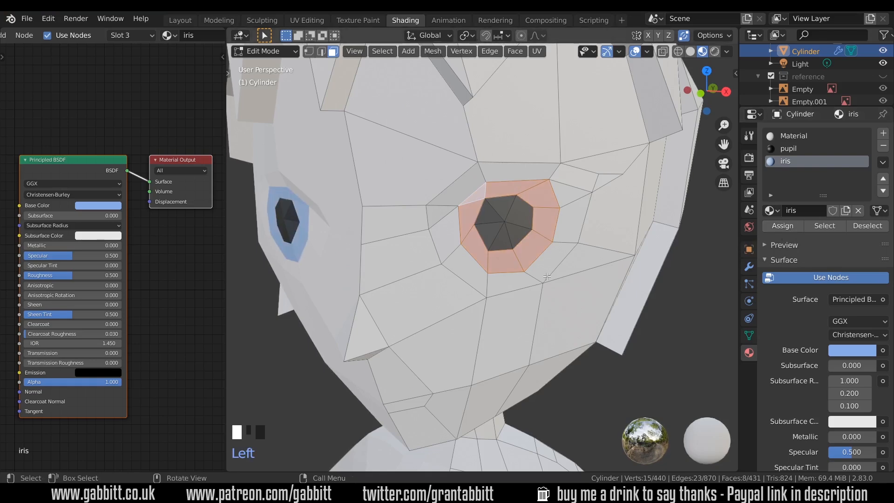
Select the faces along the upper eyelid and assign the black pupil material to them.
left_click(440, 212)
left_click(456, 195, "shift")
left_click(517, 173, "shift")
left_click(566, 177, "shift")
left_click(606, 178, "shift")
left_click(789, 148)
left_click(783, 226)
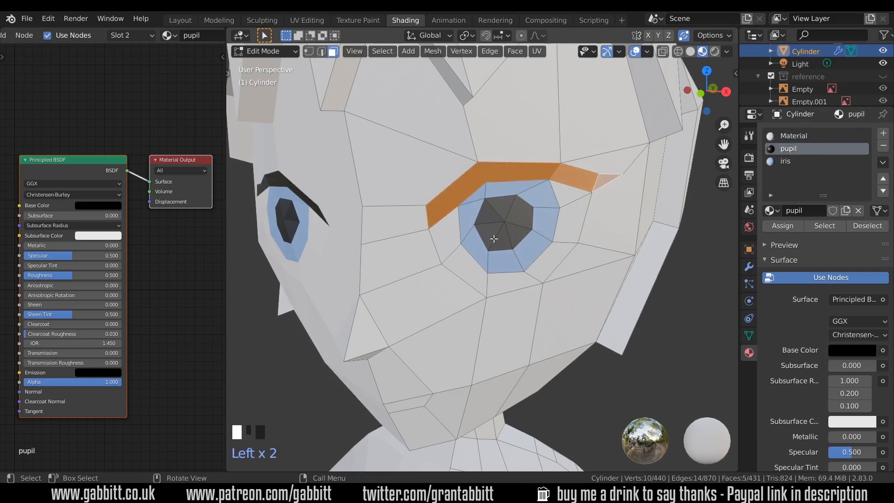
Cut a new line of edges below the eye with the Knife tool.
scroll(493, 238, "down", 5)
middle_click_drag(503, 242, 526, 267)
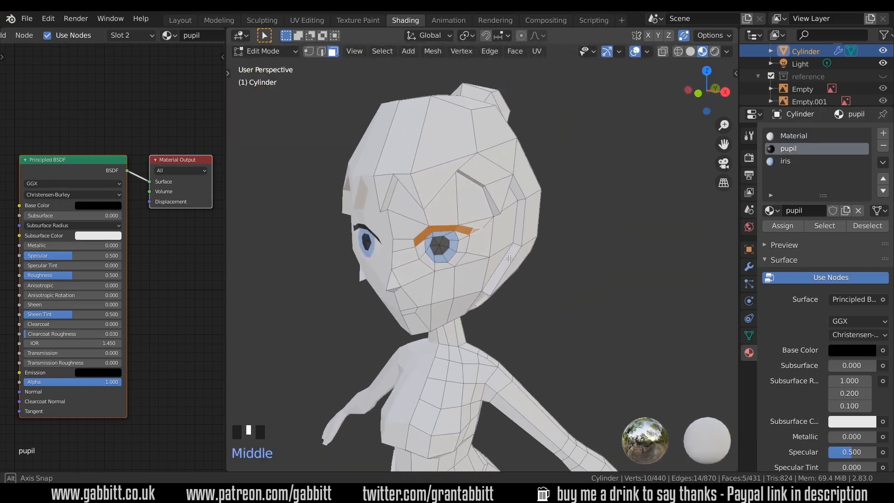
scroll(527, 267, "up", 2)
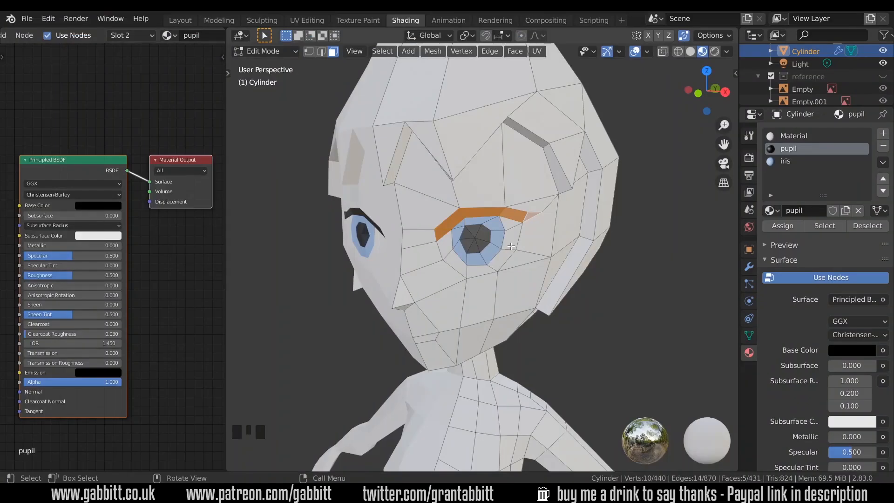
key("KP_Decimal")
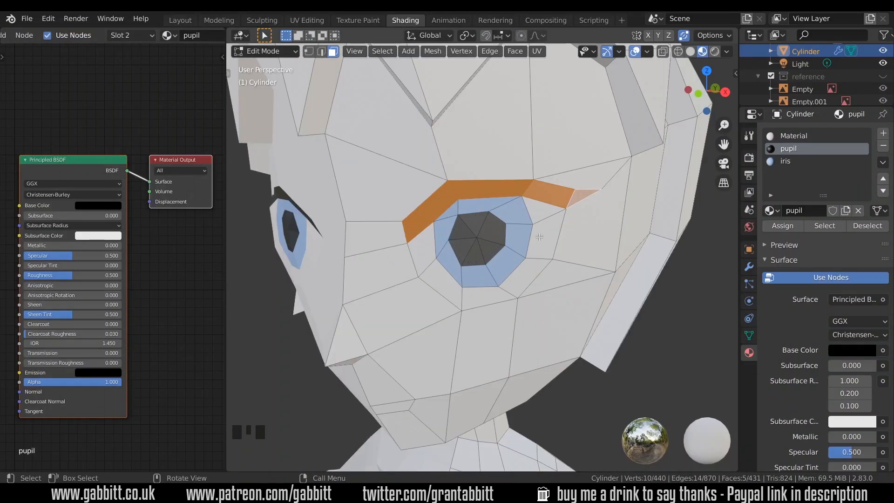
scroll(489, 243, "up", 2)
key("k")
left_click(557, 320)
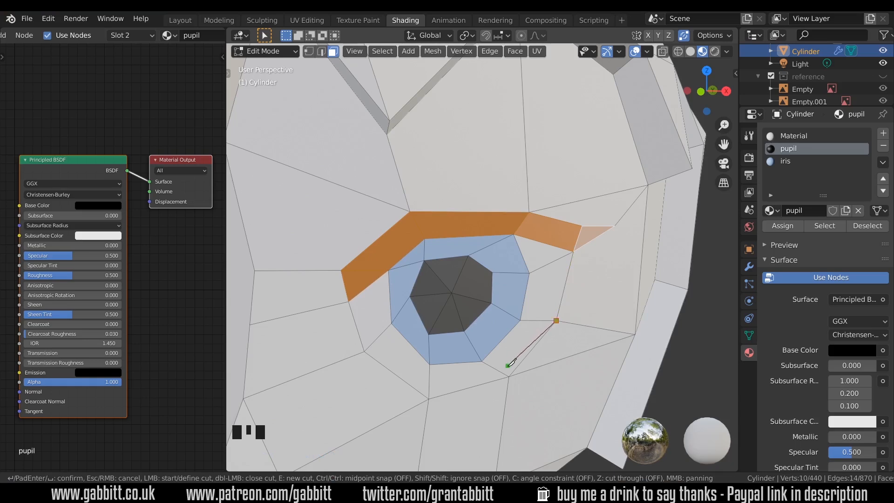
left_click(503, 373)
left_click(429, 392)
key("Return")
Select the thin faces under the eye and assign the pupil material to them.
left_click(414, 386)
left_click(459, 387, "shift")
left_click(513, 372, "shift")
left_click(788, 148)
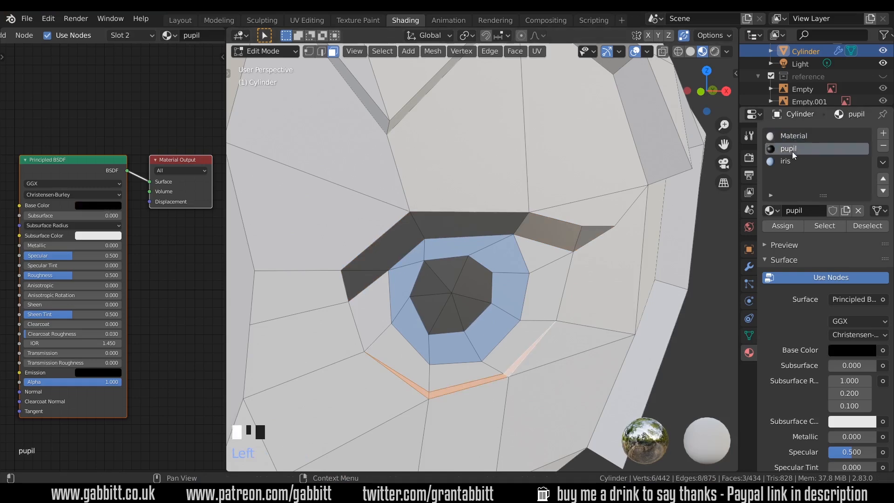
left_click(782, 226)
key("k")
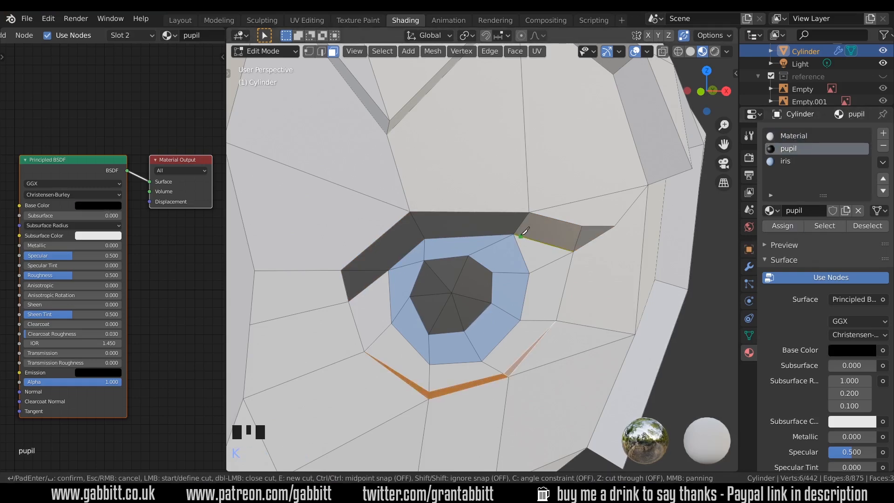
left_click(520, 236)
key("Escape")
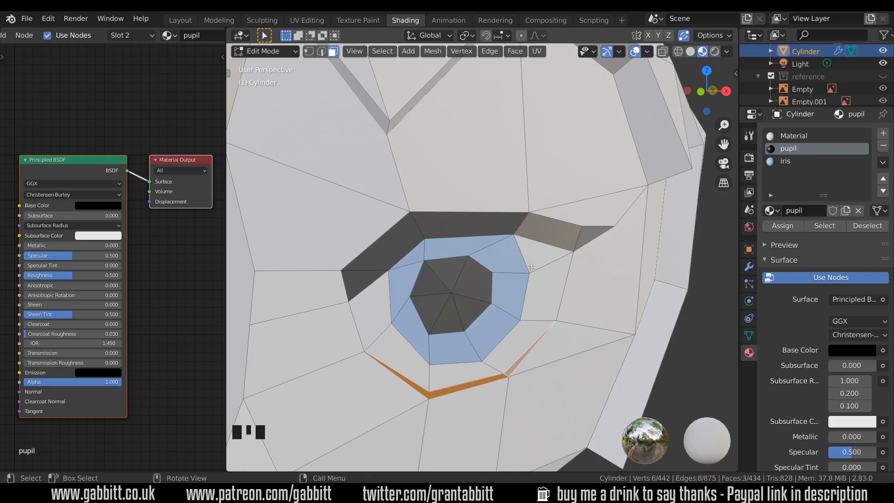
Bevel the edge loop around the iris to create a thin outer ring.
key("2")
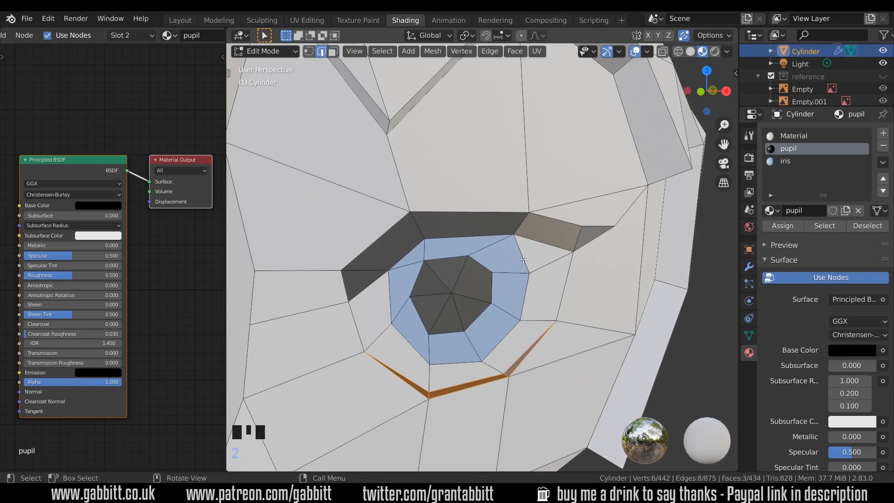
left_click(524, 259, "alt")
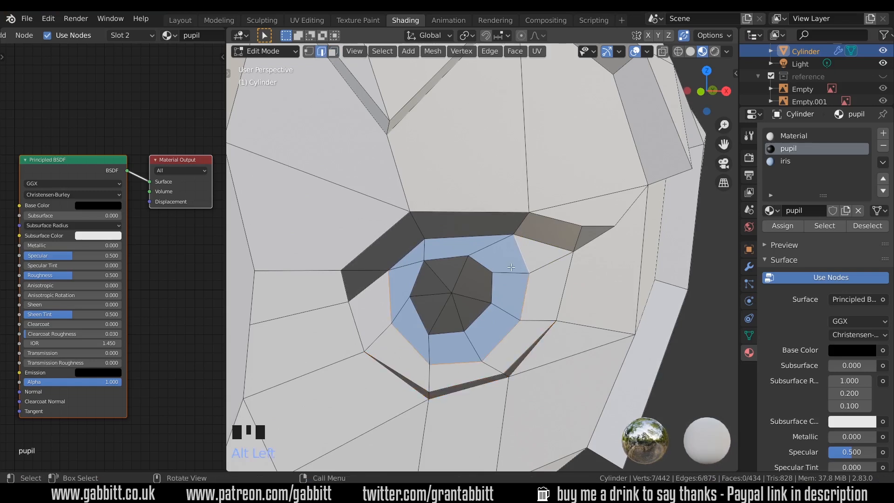
key("ctrl+b")
left_click(527, 251)
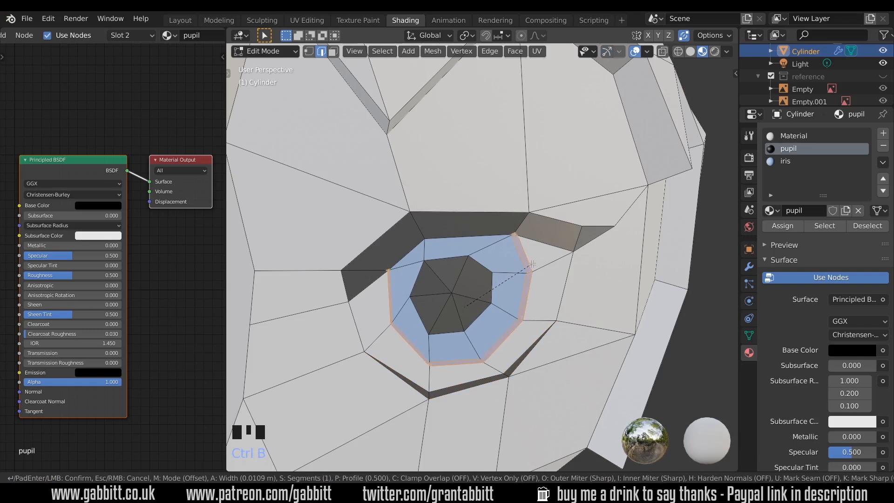
Slide the extra vertices at the eye's upper outer corner along their edges to merge them.
key("1")
left_click(518, 233)
key("g")
key("g")
left_click(521, 234)
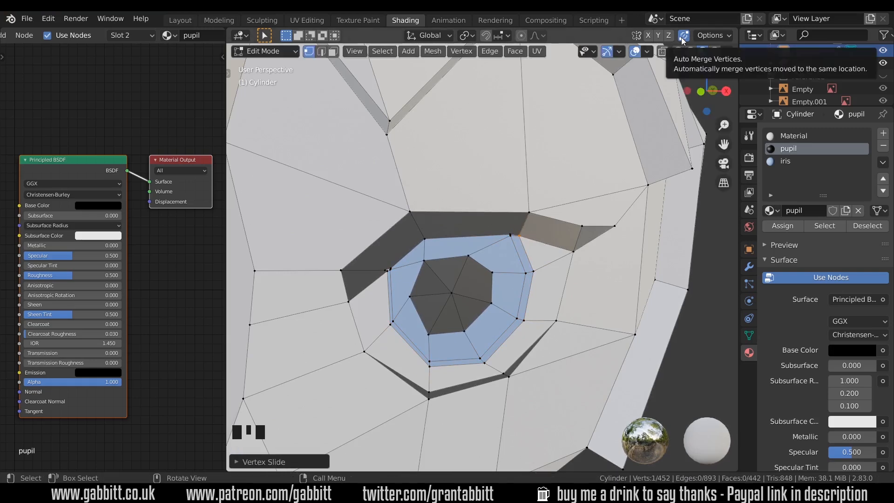
key("g")
key("g")
left_click(511, 237)
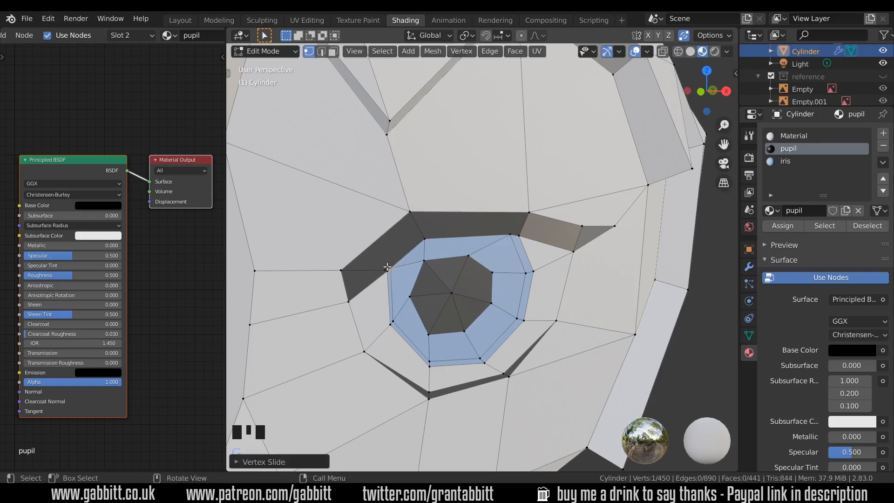
Select the new thin ring of faces around the iris and assign the pupil material.
key("3")
left_click(532, 269, "alt")
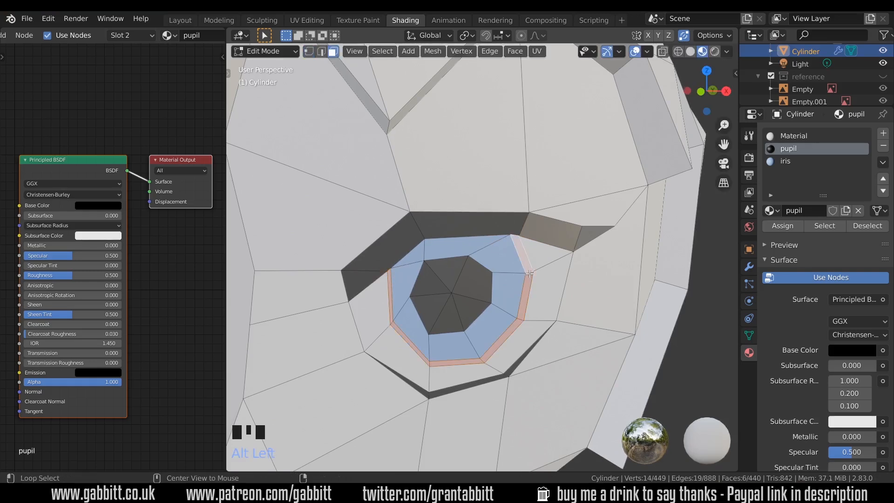
left_click(794, 225)
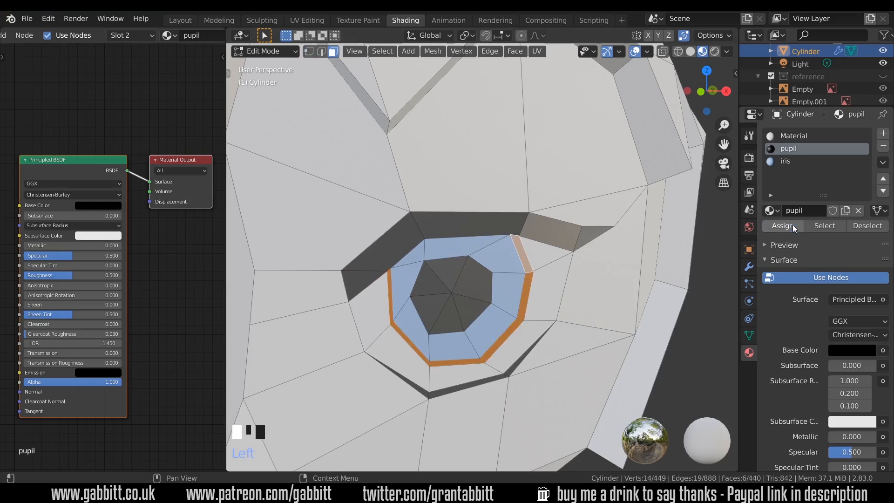
Select the upper faces of the iris.
scroll(550, 287, "down", 5)
middle_click_drag(550, 287, 471, 290)
scroll(471, 291, "up", 4)
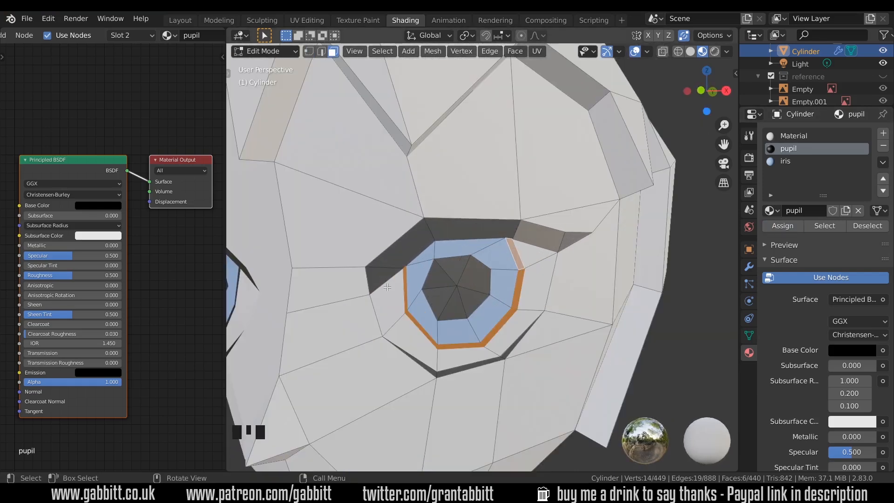
left_click(493, 261)
left_click(460, 249, "shift")
left_click(427, 258, "shift")
left_click(425, 267, "shift")
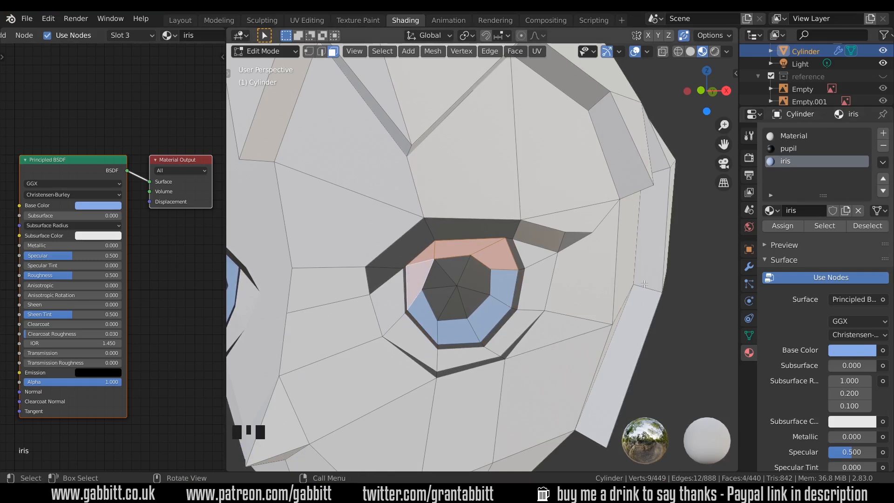
Copy the iris colour and add a fourth material slot with a new material named iris dark.
key("ctrl+c")
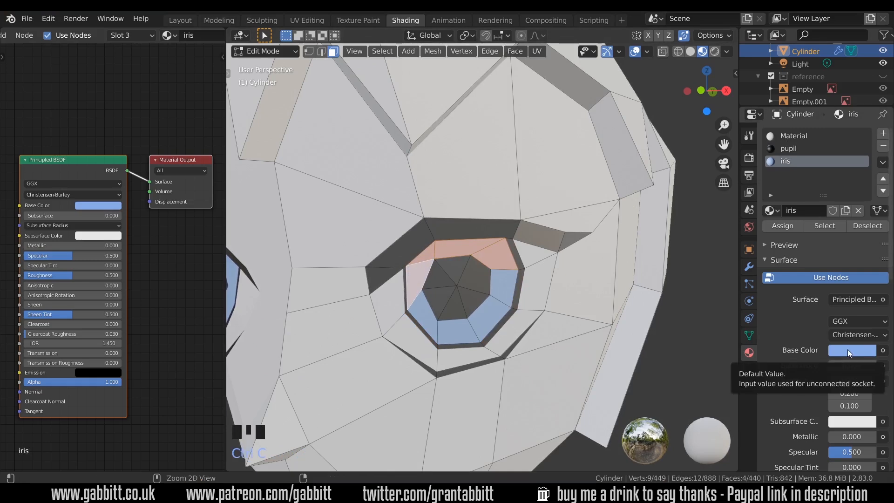
left_click(883, 133)
left_click(811, 210)
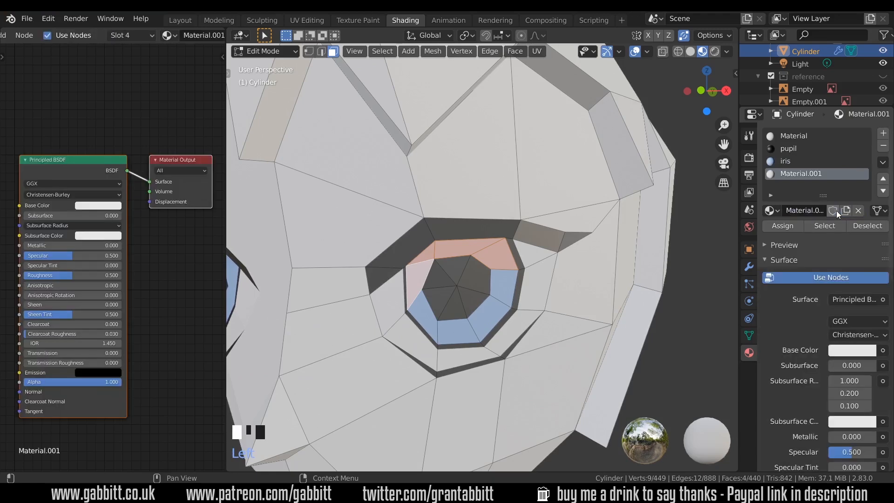
double_click(811, 210)
type("iris dark")
key("Return")
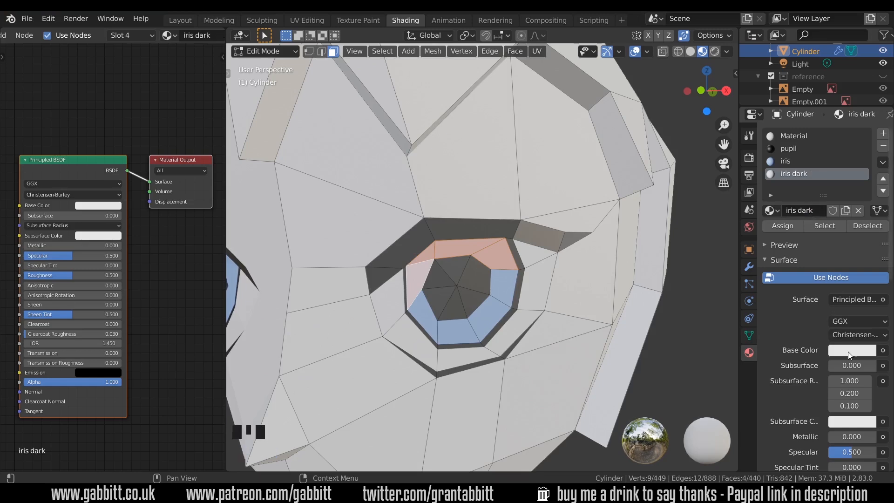
Paste the iris colour into iris dark's base colour, darken it, and assign it to the selected upper iris faces.
key("ctrl+v")
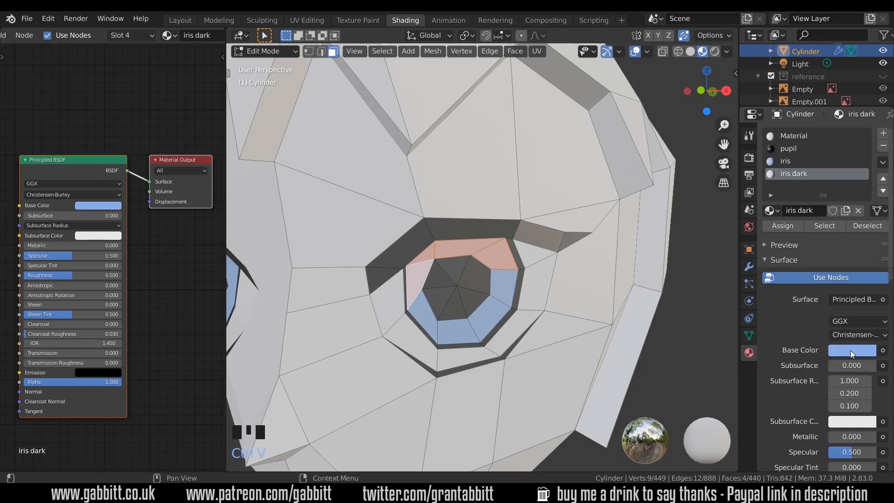
left_click(851, 350)
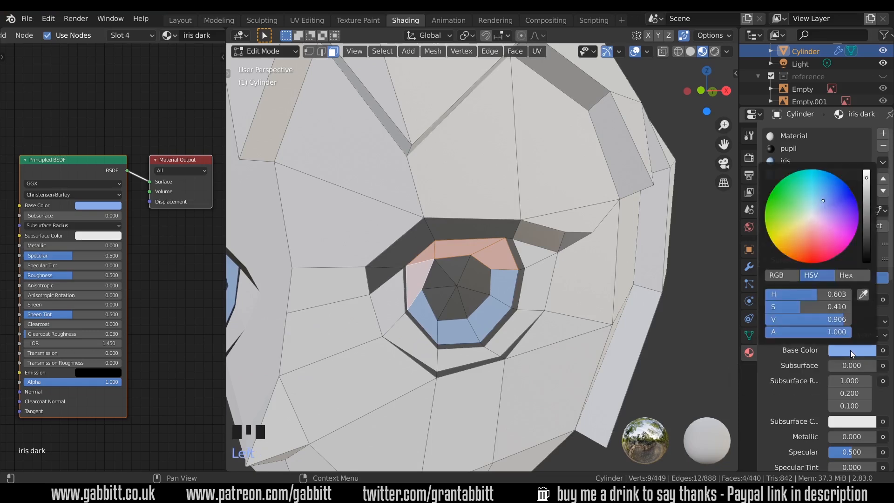
left_click(867, 201)
left_click(828, 199)
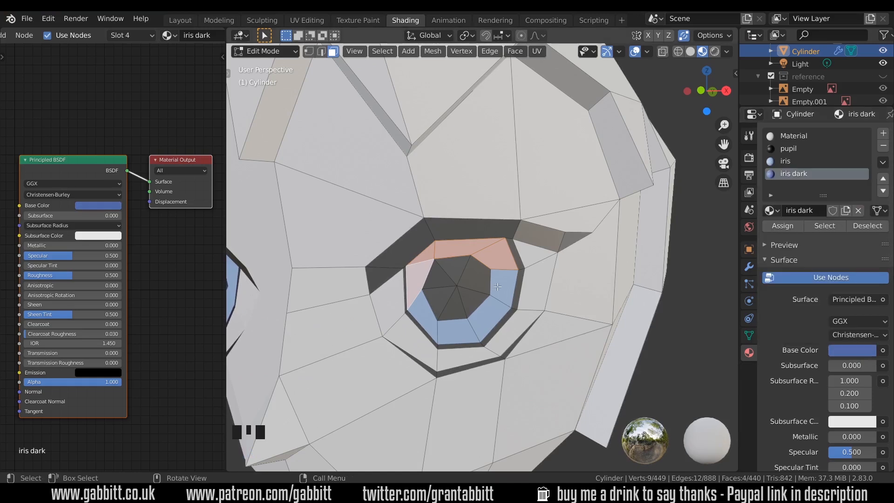
left_click(789, 226)
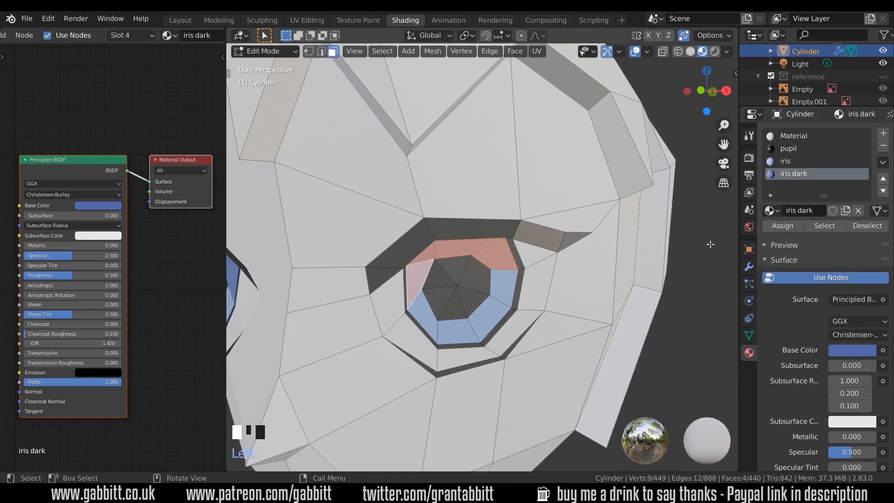
Edge-slide two edges on the iris border to reshape the dark upper iris area.
scroll(379, 269, "down", 5)
middle_click_drag(326, 270, 380, 269)
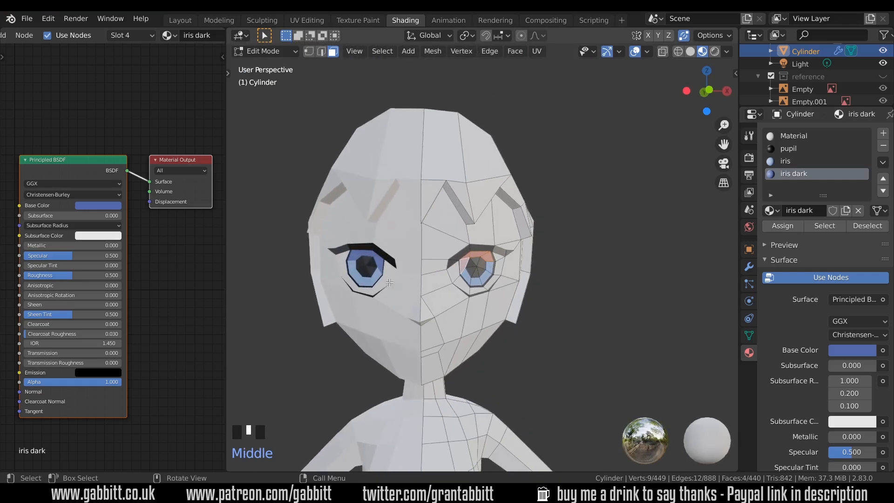
scroll(452, 286, "up", 5)
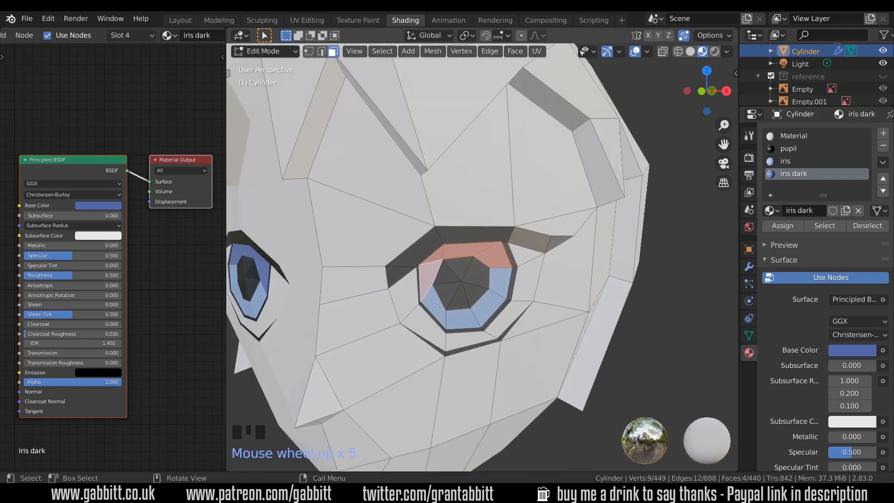
key("2")
left_click(420, 303)
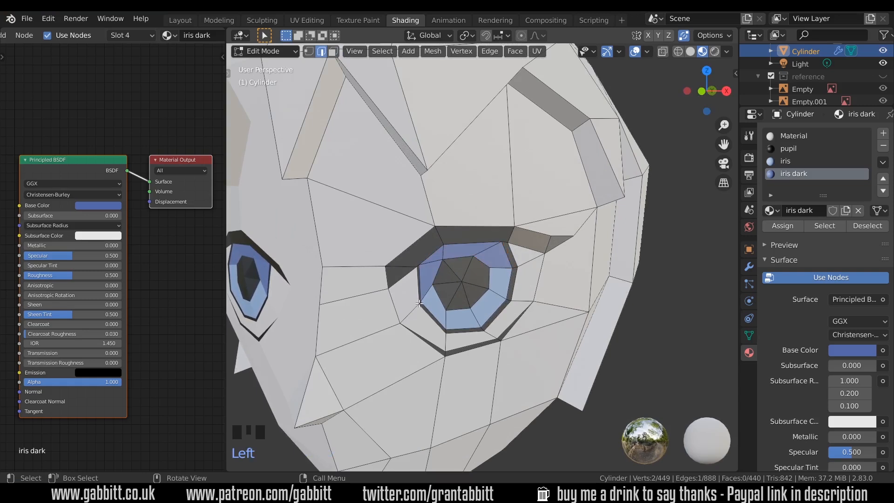
key("g")
key("g")
left_click(419, 296)
left_click(446, 331)
key("g")
key("g")
left_click(442, 326)
key("Tab")
key("Tab")
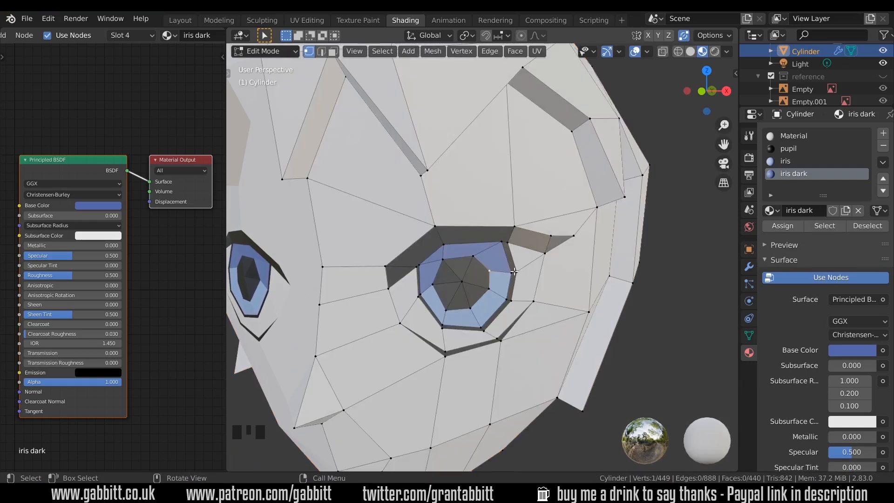
Knife-cut a small highlight face into the upper right of the iris and switch to face selection.
key("k")
left_click(493, 256)
left_click(498, 285)
left_click(489, 289)
left_click(476, 278)
left_click(478, 260)
left_click(492, 256)
key("Return")
key("3")
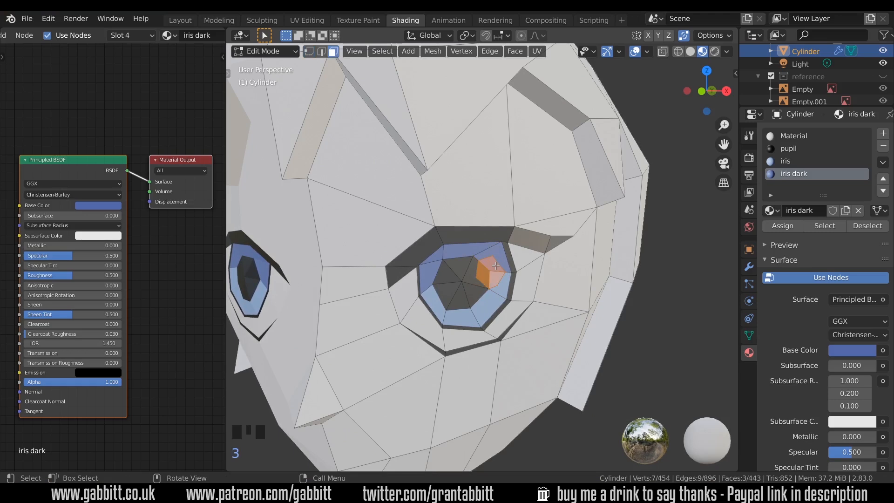
Assign the first material slot to the highlight face and rename that material white.
left_click(803, 137)
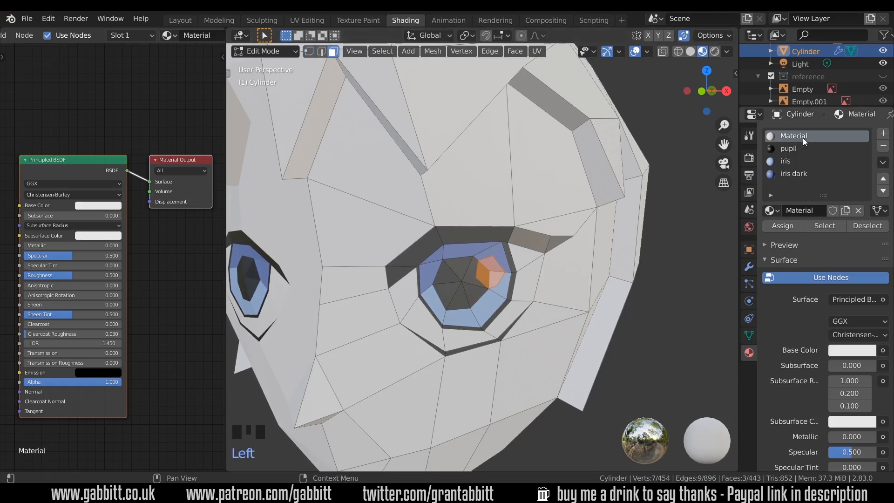
left_click(789, 228)
left_click(803, 208)
type("white")
key("Return")
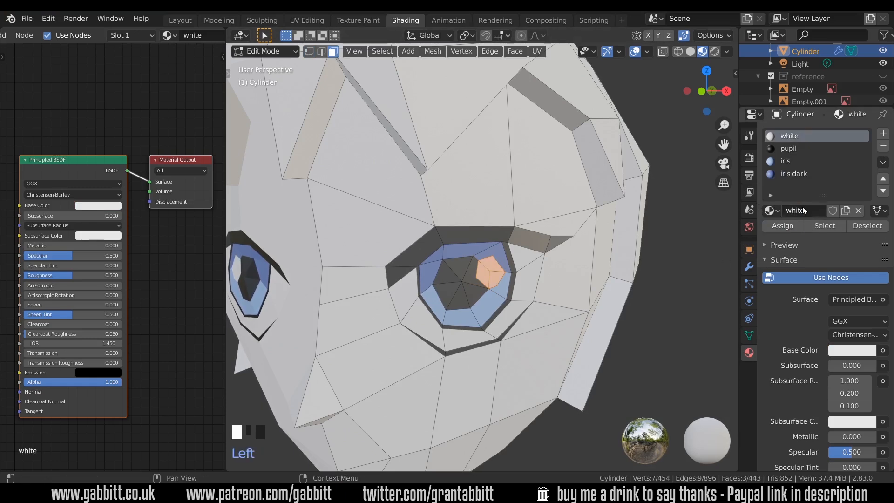
Knife-cut and select another small face near the iris and assign the white material to it.
key("k")
left_click(436, 290)
key("Return")
left_click(436, 299)
left_click(441, 296, "shift")
left_click(790, 136)
left_click(784, 226)
scroll(503, 301, "down", 5)
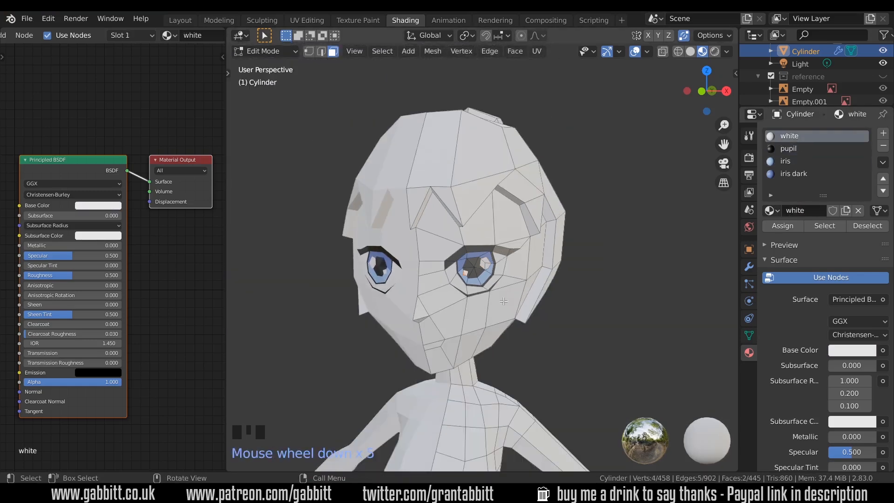
Circle-select the faces of the face, cheek and neck area on one half of the head.
middle_click_drag(503, 301, 414, 266)
scroll(414, 264, "down", 2)
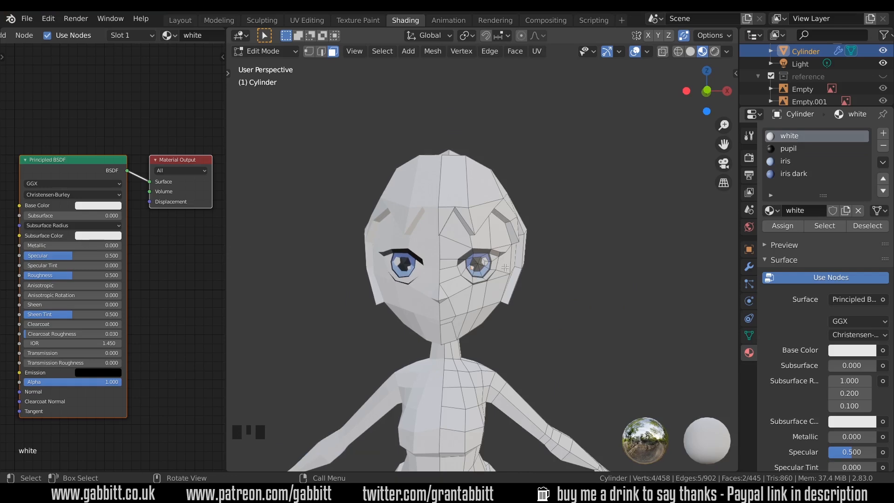
middle_click_drag(507, 271, 493, 267)
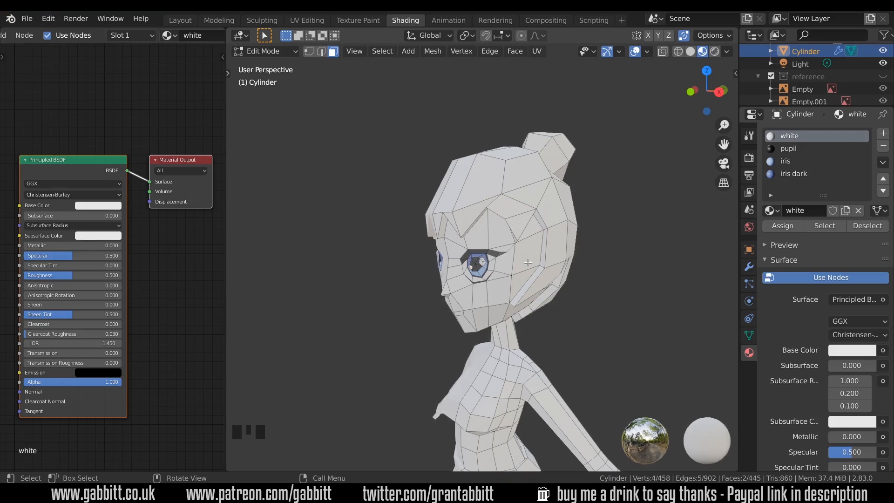
middle_click_drag(473, 310, 508, 306)
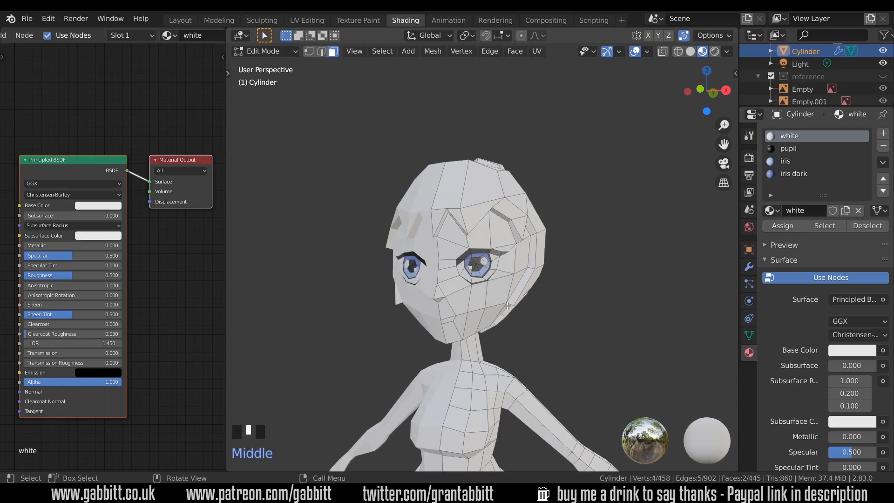
key("alt+a")
key("c")
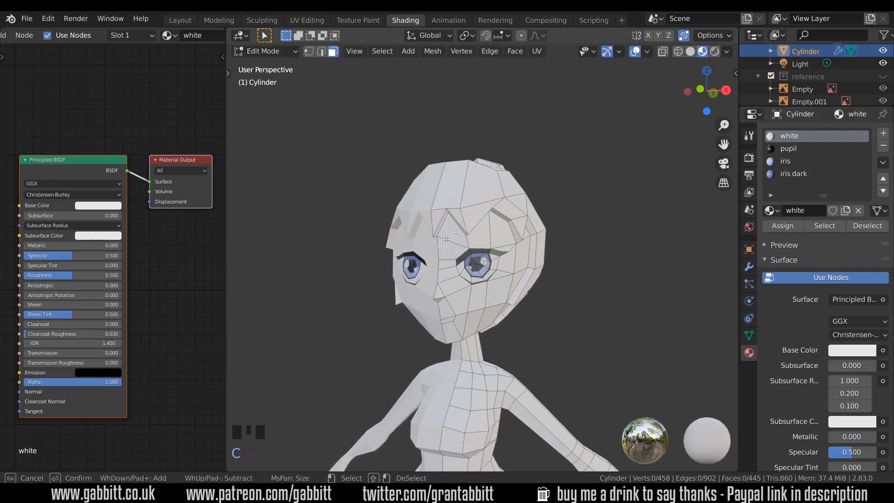
mouse_move(451, 239)
left_mouse_down()
mouse_move(448, 261)
mouse_move(482, 284)
mouse_move(454, 317)
mouse_move(501, 242)
left_mouse_up()
right_click(502, 242)
middle_click_drag(501, 241, 552, 321)
key("c")
left_click_drag(522, 347, 545, 371)
key("c")
mouse_move(544, 371)
middle_mouse_down()
mouse_move(617, 353)
mouse_move(613, 345)
mouse_move(639, 354)
middle_mouse_up()
right_click(617, 353)
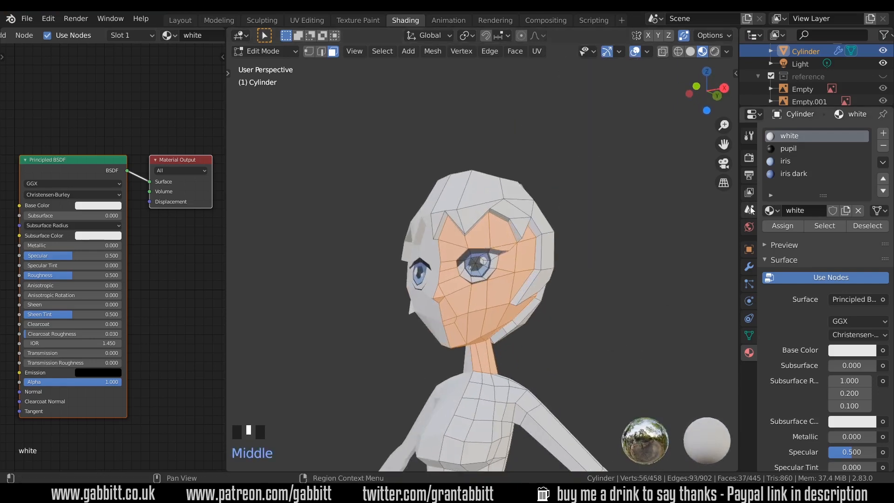
Add a fifth material slot with a new material named skin.
left_click(884, 136)
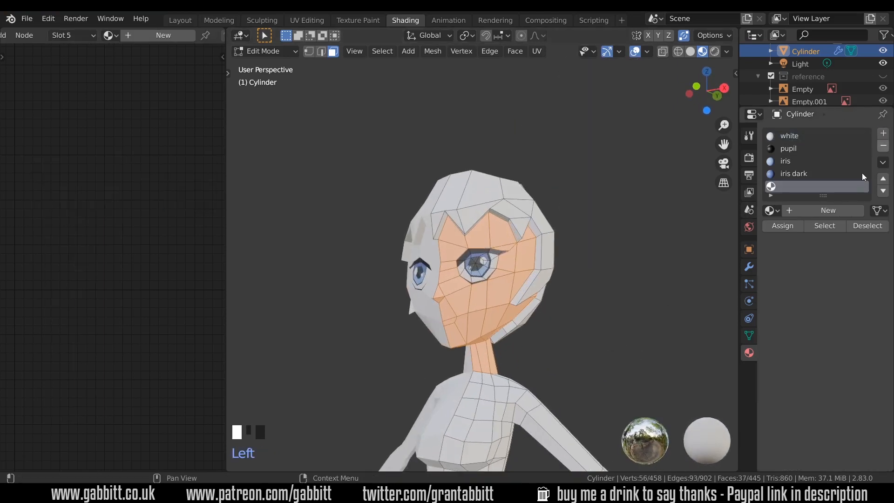
left_click(825, 211)
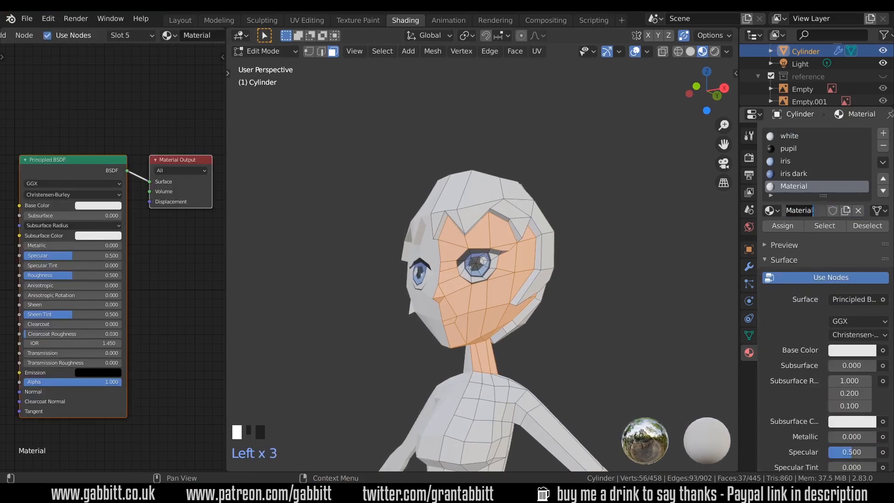
type("skin")
key("Return")
Set skin's base colour to a light peach tone and assign it to the selected faces.
left_click(854, 350)
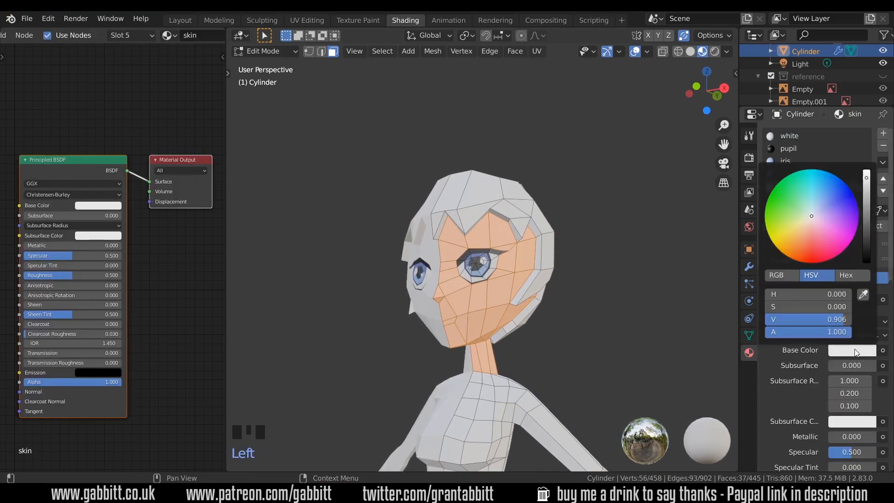
left_click(798, 242)
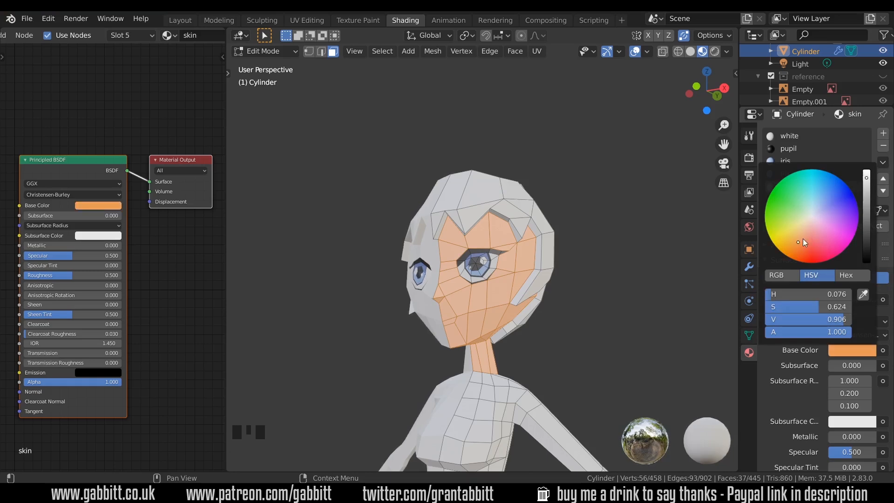
left_click(814, 239)
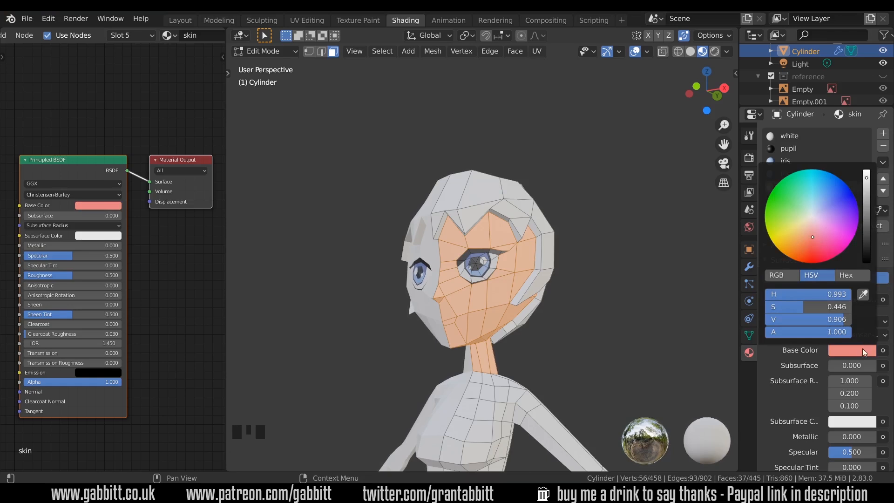
left_click_drag(811, 228, 811, 229)
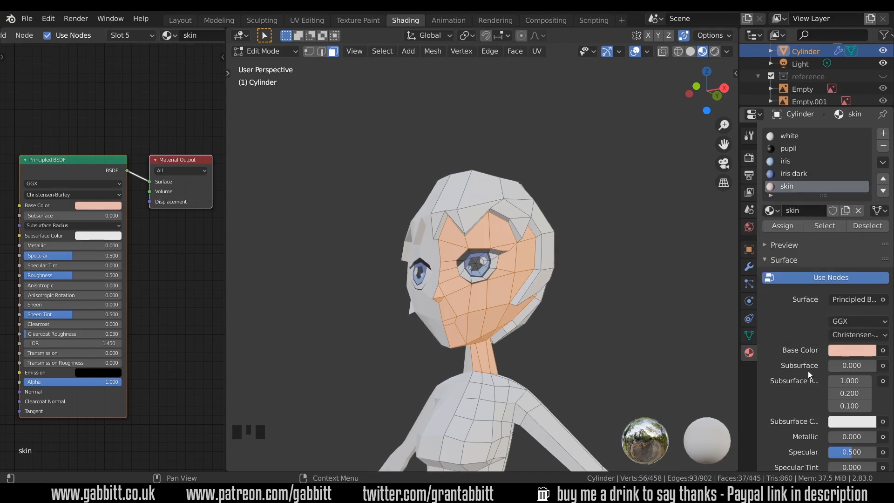
left_click(789, 227)
Adjust skin's base colour hue and saturation to a warmer, slightly more saturated peach.
middle_click_drag(592, 308, 588, 288)
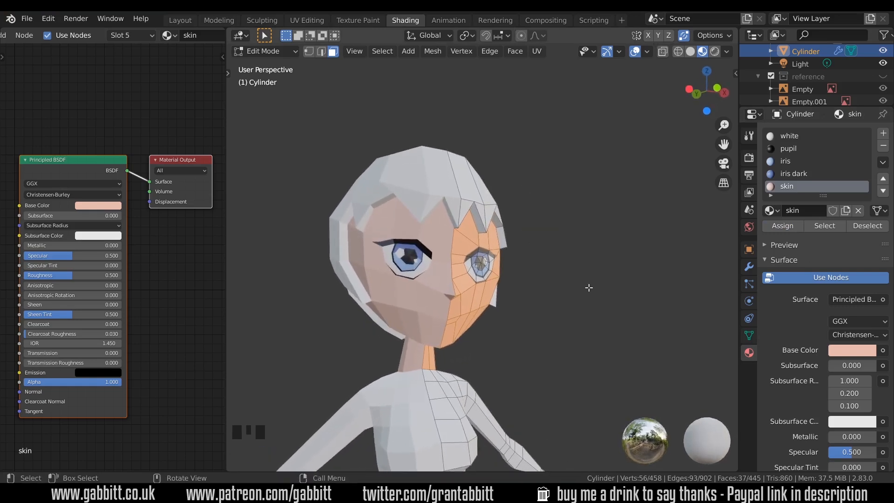
left_click(851, 349)
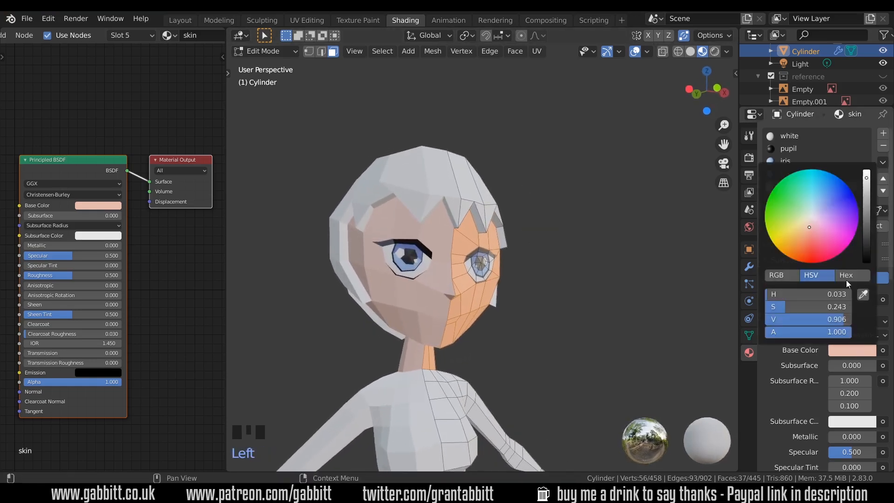
middle_click_drag(440, 332, 470, 326)
left_click(851, 350)
left_click(804, 228)
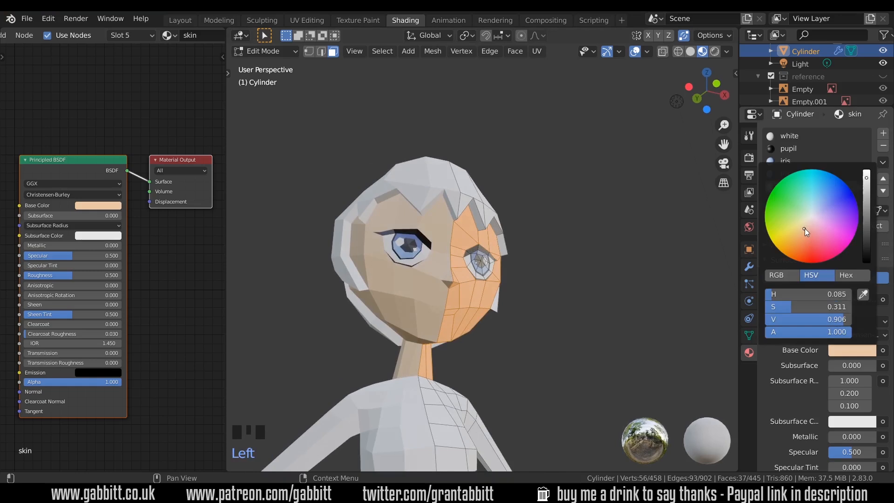
left_click(851, 350)
left_click(806, 229)
Preview the skin shading in object mode from another angle and return to edit mode.
middle_click_drag(601, 326, 494, 329)
key("Tab")
middle_click_drag(493, 329, 566, 300)
scroll(504, 303, "up", 3)
key("Tab")
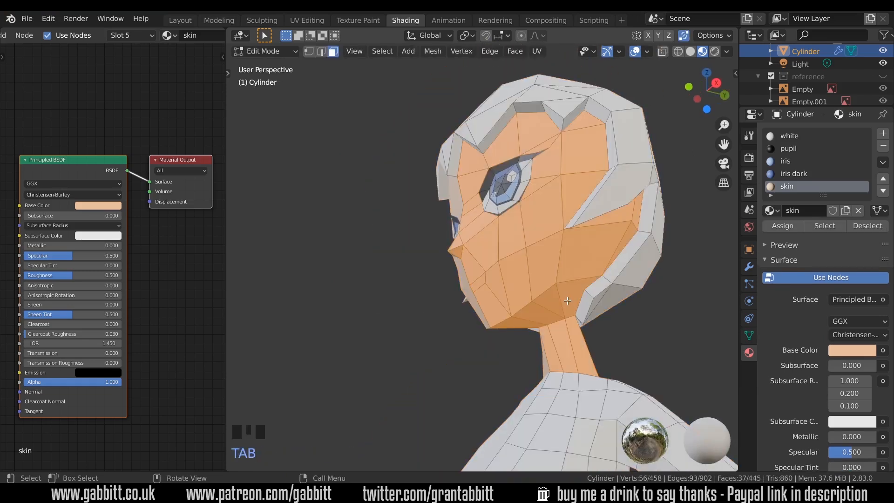
Circle-select the faces under the jaw and add a new material slot named skin dark.
key("alt+a")
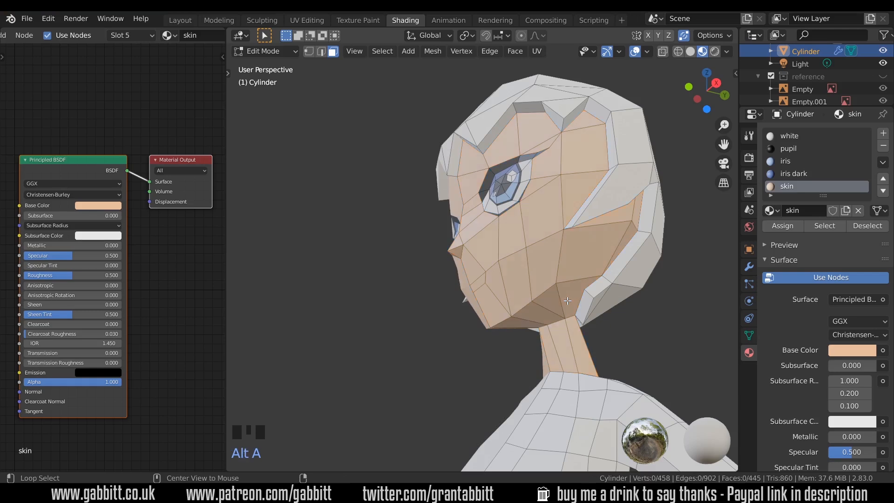
key("c")
left_click_drag(567, 301, 511, 335)
right_click(511, 334)
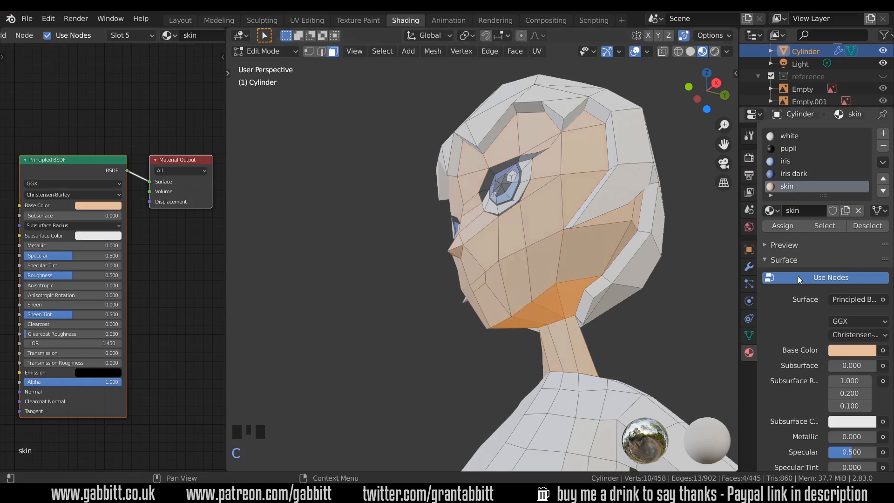
left_click(884, 134)
left_click(831, 210)
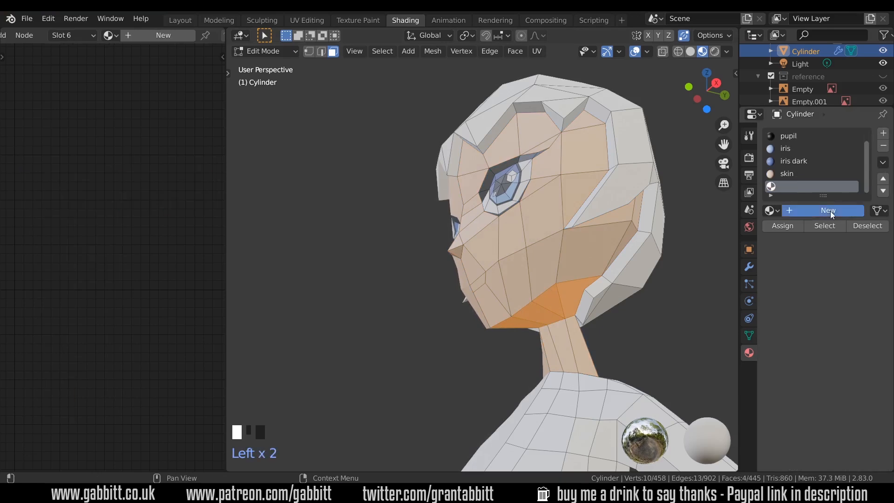
left_click(811, 211)
type("ski")
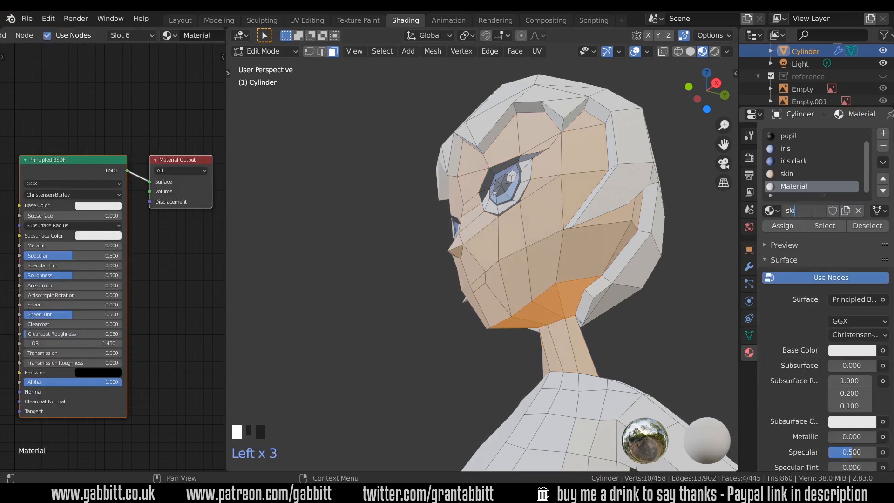
type("n dark")
key("Return")
Copy skin's base colour into skin dark, darken it, and assign it to the selected jaw faces.
left_click(783, 174)
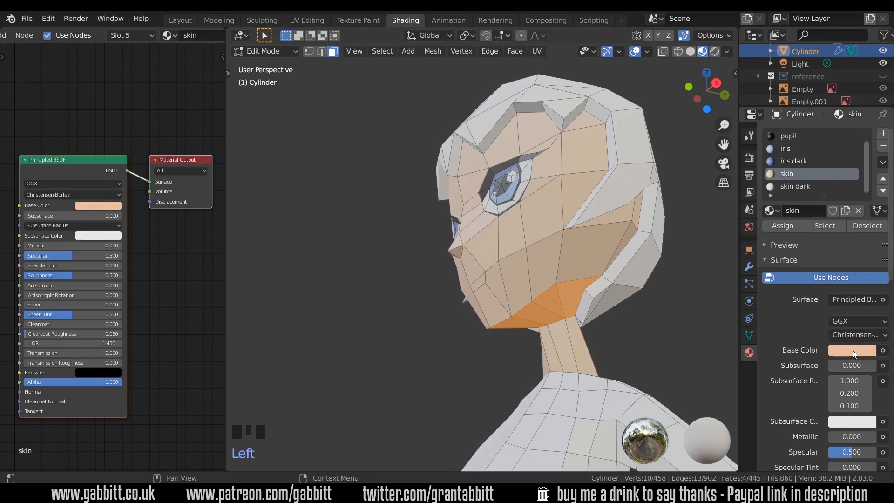
key("ctrl+c")
left_click(797, 187)
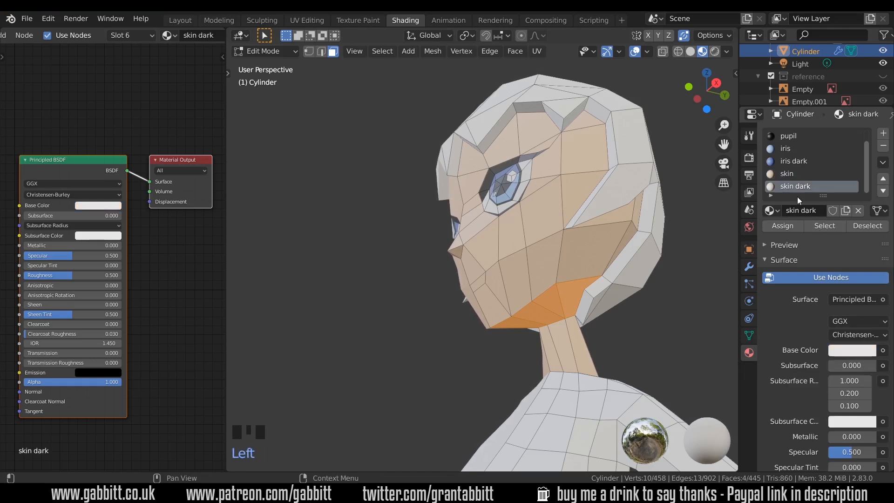
key("ctrl+v")
left_click(853, 348)
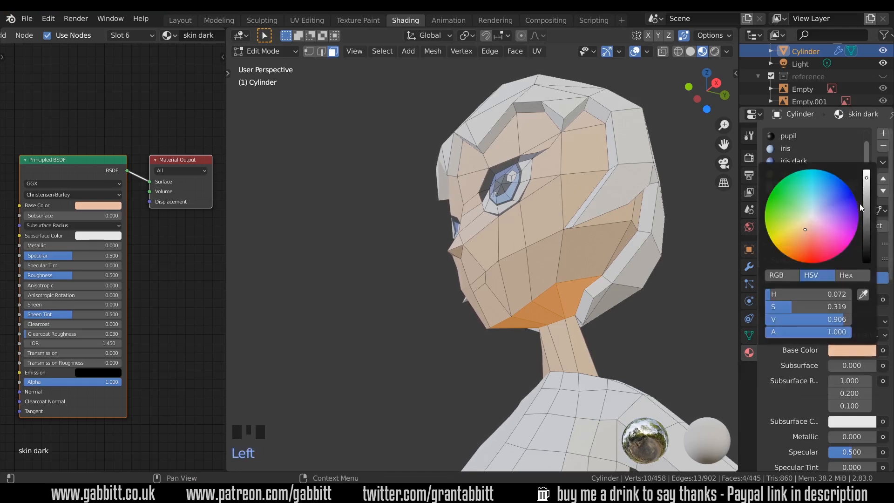
scroll(807, 230, "down", 4)
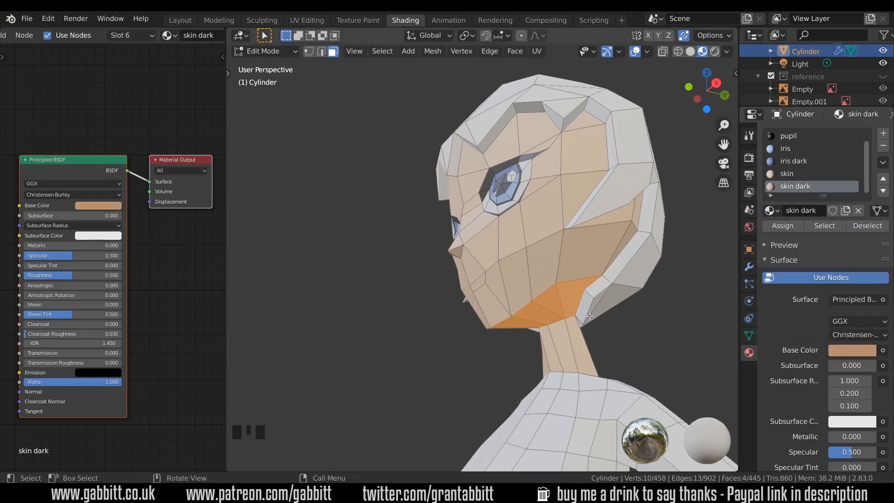
left_click(791, 225)
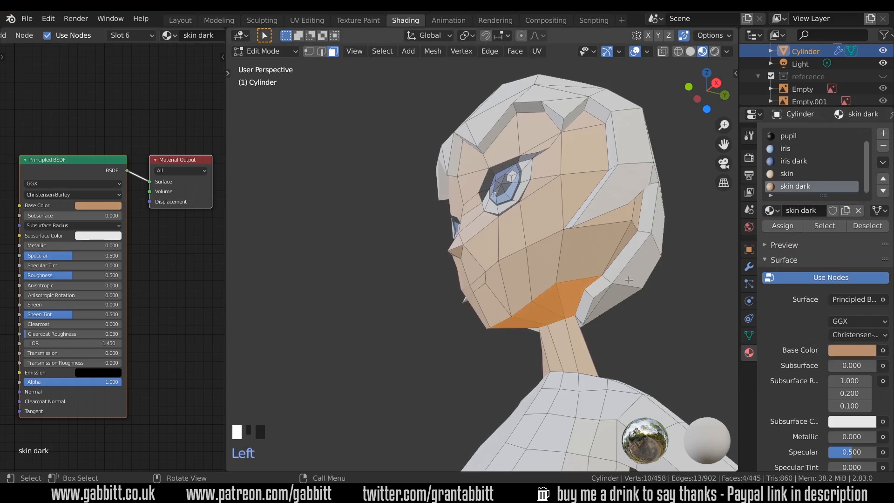
Preview the head's shading in object mode and return to edit mode.
key("Tab")
scroll(626, 282, "down", 3)
middle_click_drag(624, 284, 507, 284)
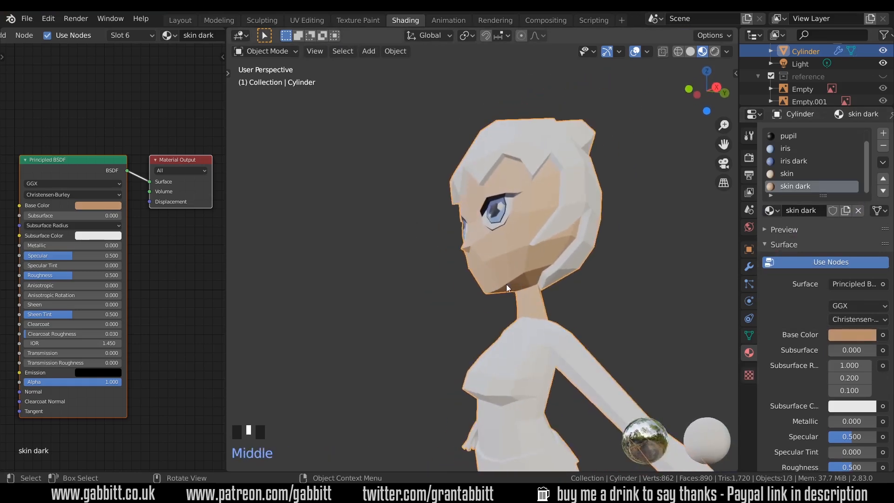
scroll(506, 284, "up", 2)
key("Tab")
Assign the skin dark material to the currently selected face.
left_click(801, 173)
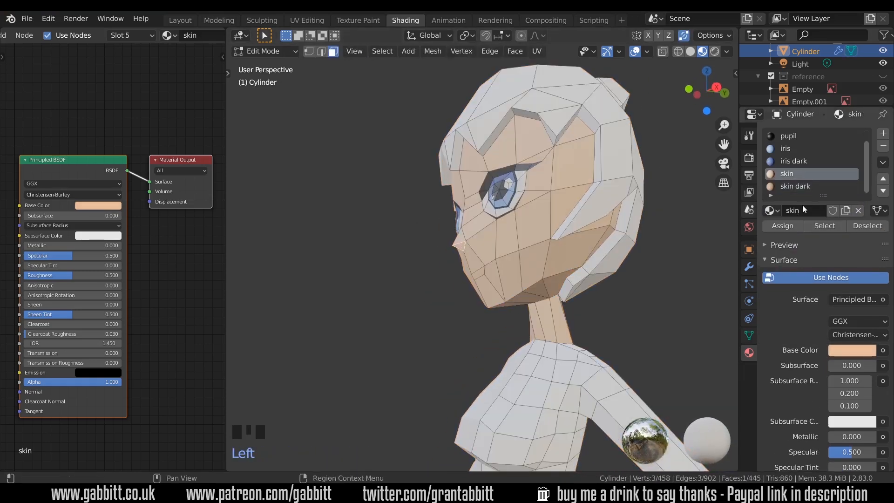
left_click(803, 188)
left_click(790, 225)
scroll(584, 281, "down", 6)
middle_click_drag(585, 281, 617, 280)
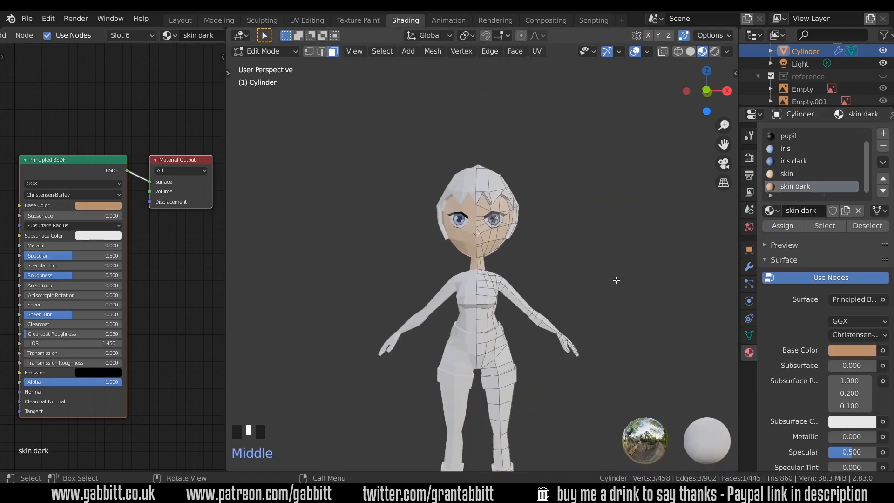